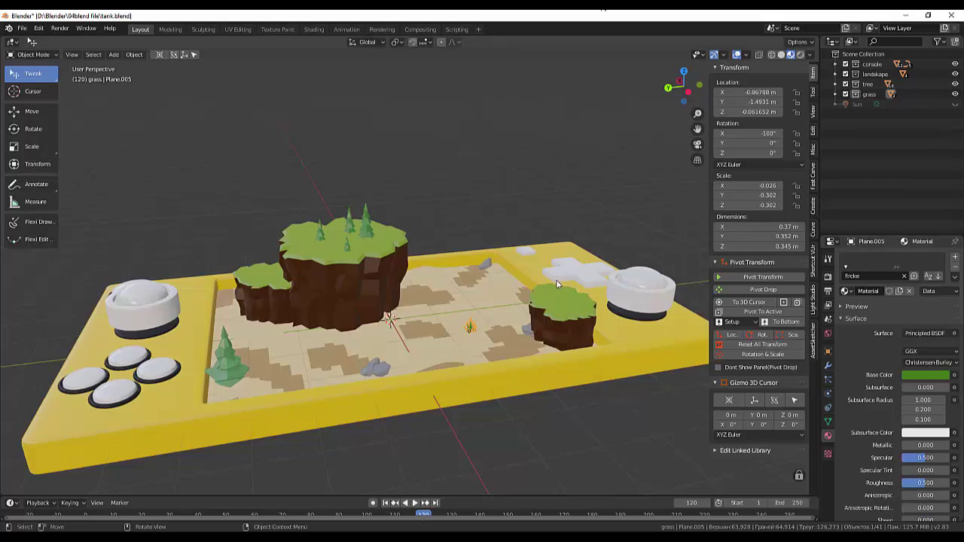
Step: Orbit around the console, picking the grey rock, small tree, tall grass tuft and large island
{"action": "mouse_move", "coordinate": [551, 290]}
{"action": "middle_mouse_down"}
{"action": "mouse_move", "coordinate": [584, 336]}
{"action": "mouse_move", "coordinate": [591, 418]}
{"action": "mouse_move", "coordinate": [547, 449]}
{"action": "mouse_move", "coordinate": [524, 318]}
{"action": "mouse_move", "coordinate": [552, 286]}
{"action": "mouse_move", "coordinate": [399, 364]}
{"action": "middle_mouse_up"}
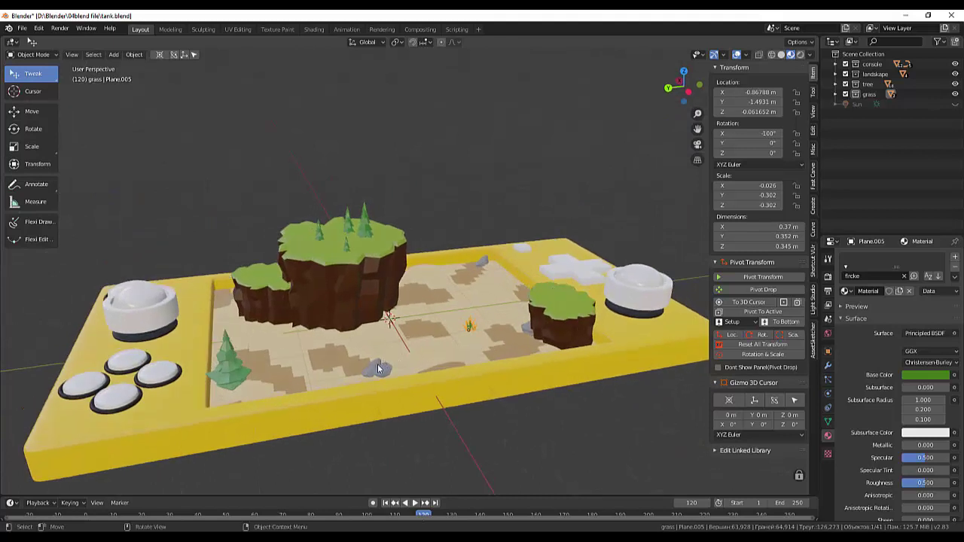
{"action": "left_click", "coordinate": [378, 366]}
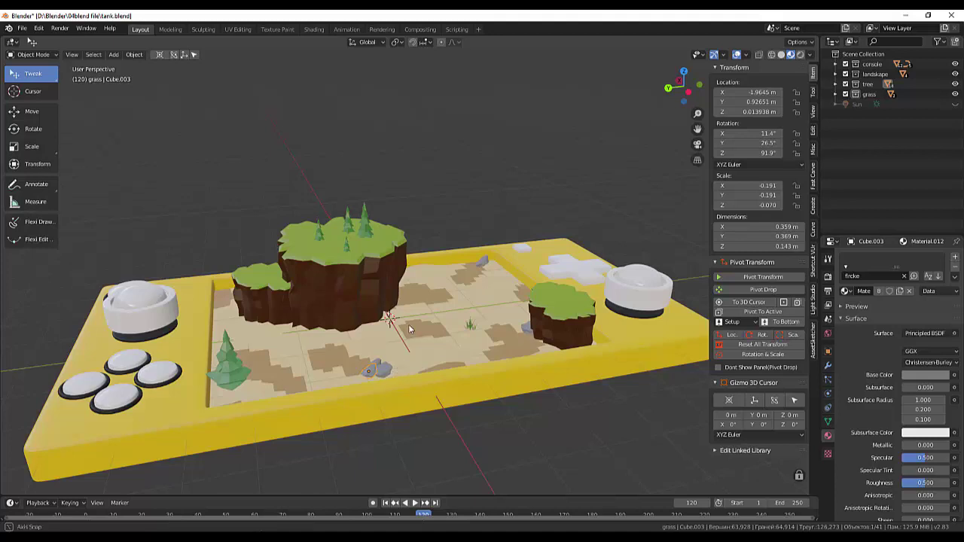
{"action": "middle_click_drag", "start_coordinate": [392, 374], "coordinate": [486, 319]}
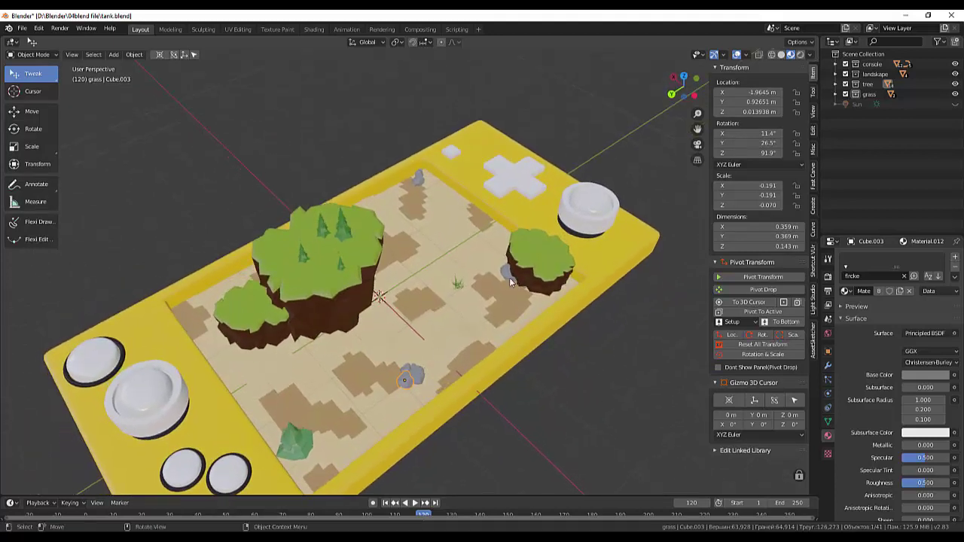
{"action": "left_click", "coordinate": [302, 441]}
{"action": "mouse_move", "coordinate": [302, 440]}
{"action": "middle_mouse_down"}
{"action": "mouse_move", "coordinate": [277, 383]}
{"action": "mouse_move", "coordinate": [257, 390]}
{"action": "middle_mouse_up"}
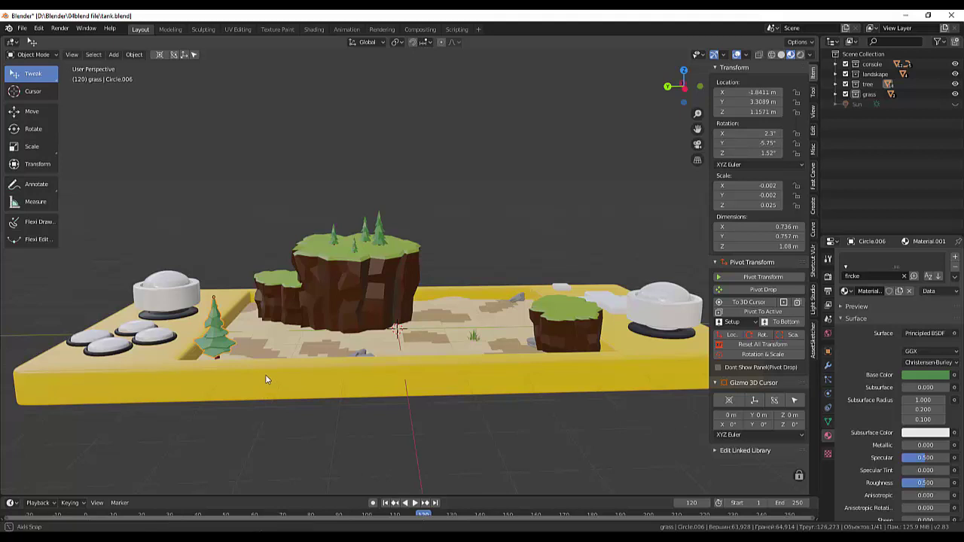
{"action": "middle_click_drag", "start_coordinate": [265, 375], "coordinate": [265, 406]}
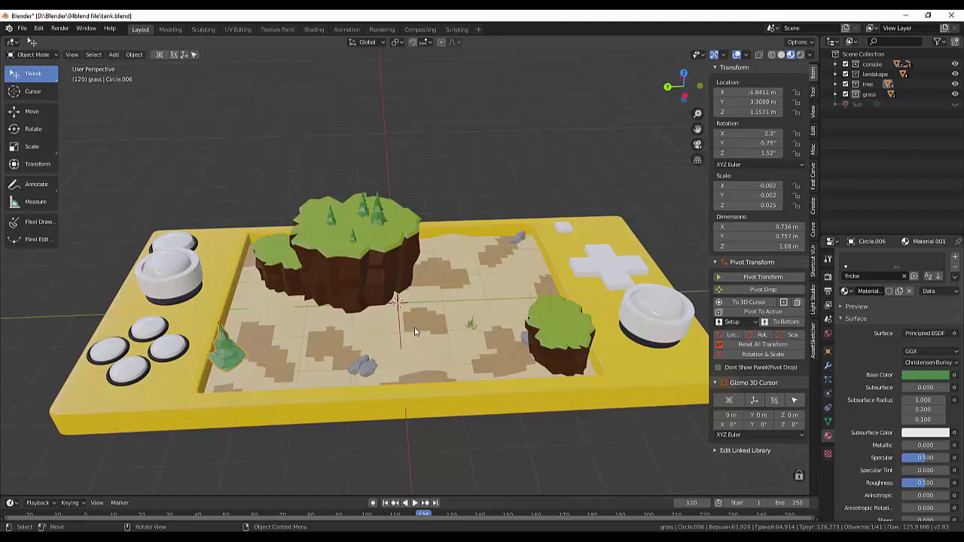
{"action": "mouse_move", "coordinate": [422, 339]}
{"action": "middle_mouse_down"}
{"action": "mouse_move", "coordinate": [447, 330]}
{"action": "mouse_move", "coordinate": [409, 339]}
{"action": "mouse_move", "coordinate": [256, 336]}
{"action": "middle_mouse_up"}
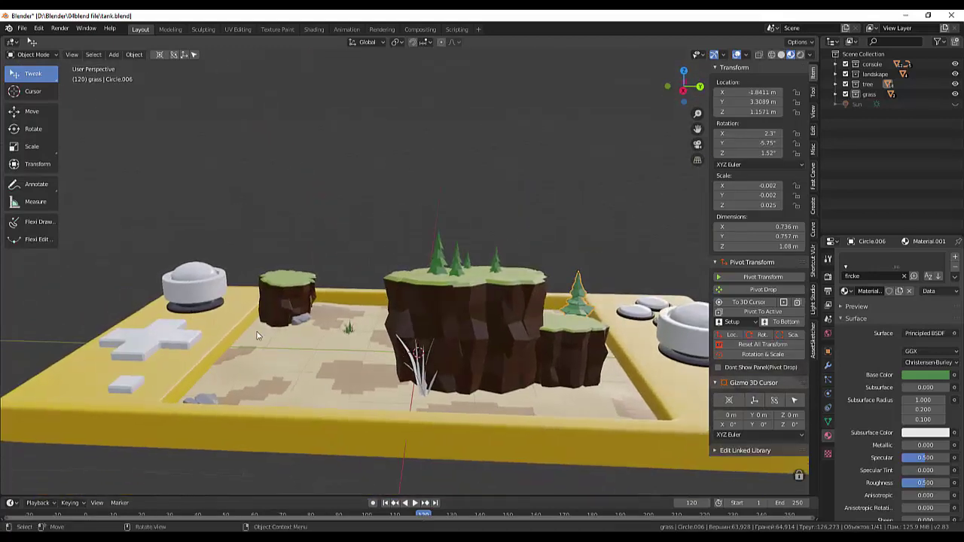
{"action": "left_click", "coordinate": [419, 382]}
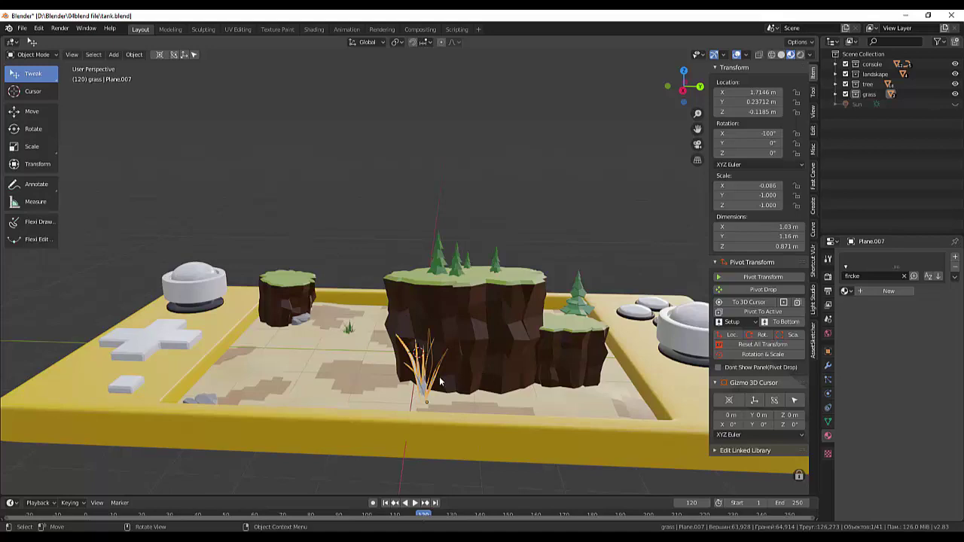
{"action": "left_click", "coordinate": [479, 388]}
{"action": "mouse_move", "coordinate": [479, 388]}
{"action": "middle_mouse_down"}
{"action": "mouse_move", "coordinate": [500, 415]}
{"action": "mouse_move", "coordinate": [716, 318]}
{"action": "mouse_move", "coordinate": [485, 417]}
{"action": "mouse_move", "coordinate": [526, 389]}
{"action": "middle_mouse_up"}
Step: Zoom and orbit to view the console from the opposite side, selecting the left island's base
{"action": "scroll", "coordinate": [526, 389], "scroll_direction": "down", "scroll_amount": 2}
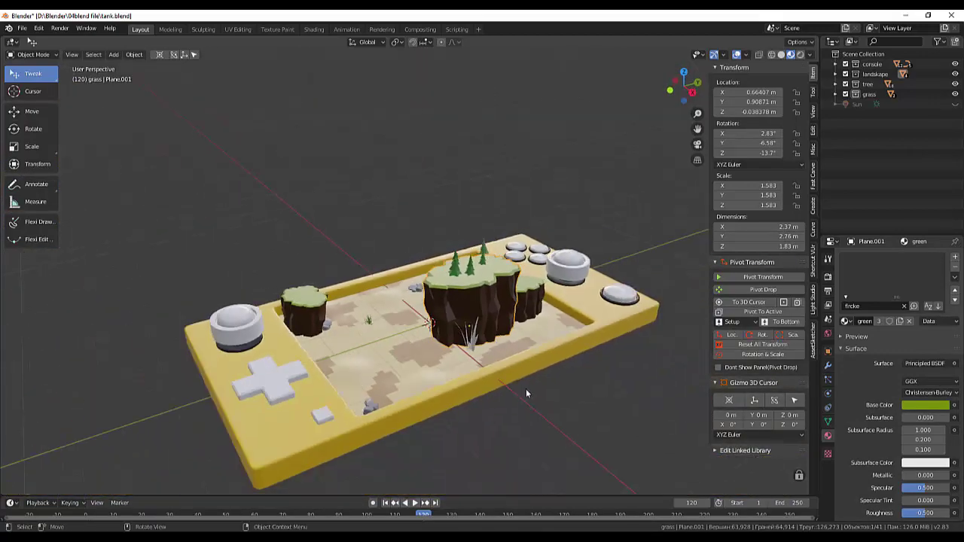
{"action": "scroll", "coordinate": [526, 389], "scroll_direction": "down", "scroll_amount": 2}
{"action": "scroll", "coordinate": [521, 392], "scroll_direction": "up", "scroll_amount": 1}
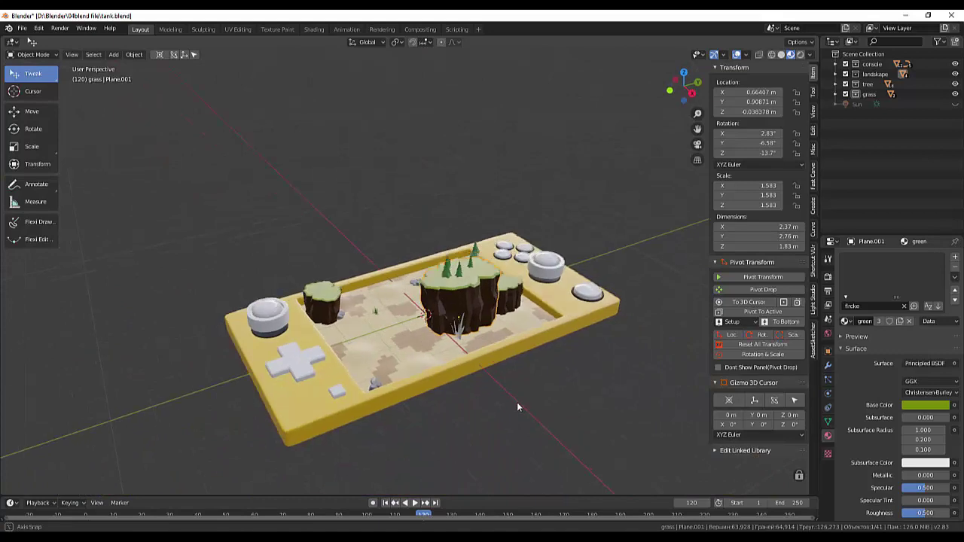
{"action": "scroll", "coordinate": [517, 401], "scroll_direction": "up", "scroll_amount": 1}
{"action": "scroll", "coordinate": [515, 406], "scroll_direction": "up", "scroll_amount": 1}
{"action": "scroll", "coordinate": [513, 371], "scroll_direction": "up", "scroll_amount": 1}
{"action": "mouse_move", "coordinate": [512, 375]}
{"action": "middle_mouse_down"}
{"action": "mouse_move", "coordinate": [516, 366]}
{"action": "mouse_move", "coordinate": [752, 367]}
{"action": "mouse_move", "coordinate": [536, 365]}
{"action": "mouse_move", "coordinate": [407, 392]}
{"action": "mouse_move", "coordinate": [334, 363]}
{"action": "mouse_move", "coordinate": [265, 355]}
{"action": "middle_mouse_up"}
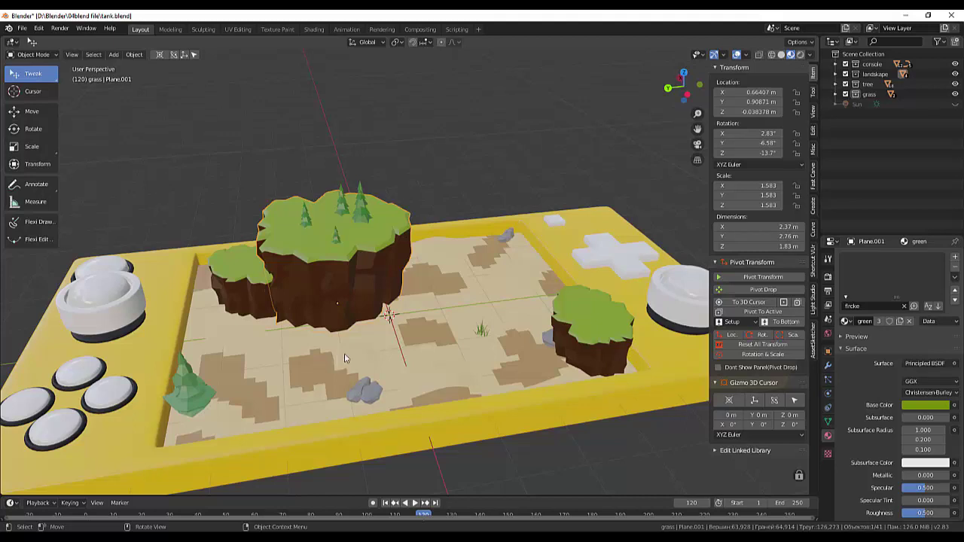
{"action": "middle_click_drag", "start_coordinate": [482, 336], "coordinate": [491, 338]}
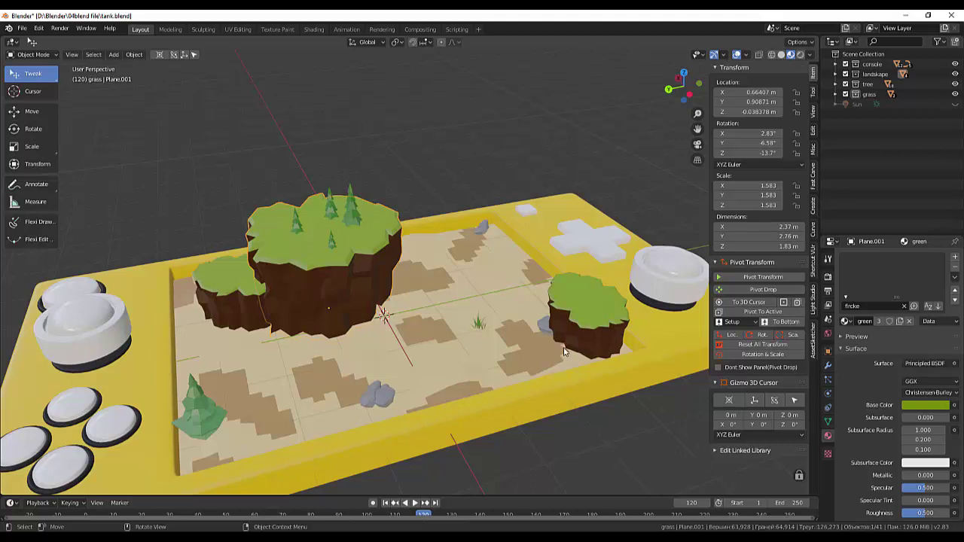
{"action": "left_click", "coordinate": [241, 318]}
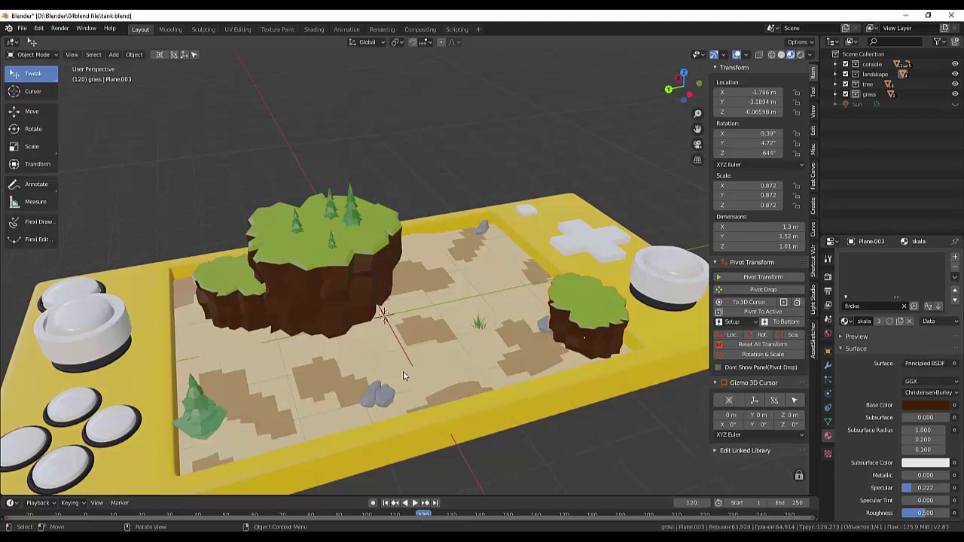
Step: Duplicate the orange grass tuft, place it beside the small right island, and shrink it
{"action": "left_click", "coordinate": [478, 322]}
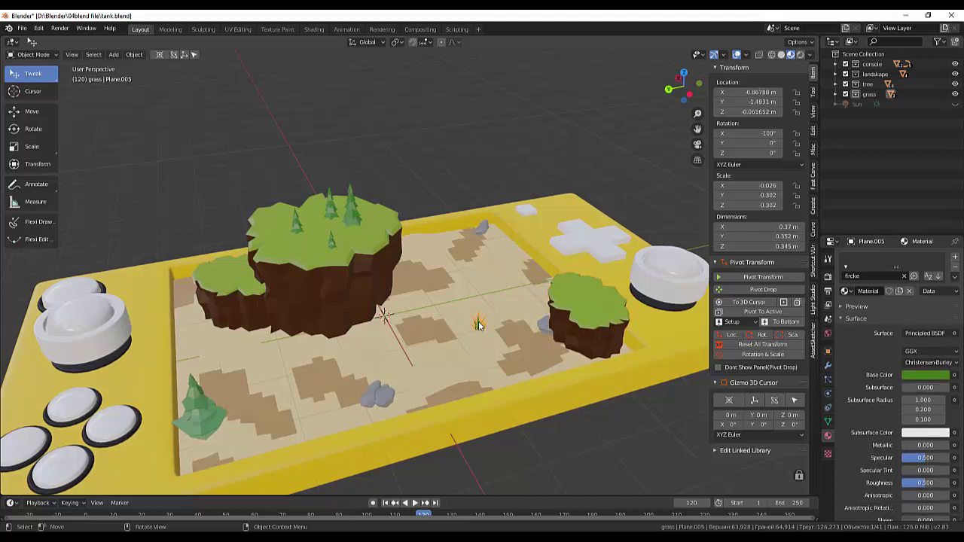
{"action": "key", "text": "shift"}
{"action": "key", "text": "shift+d"}
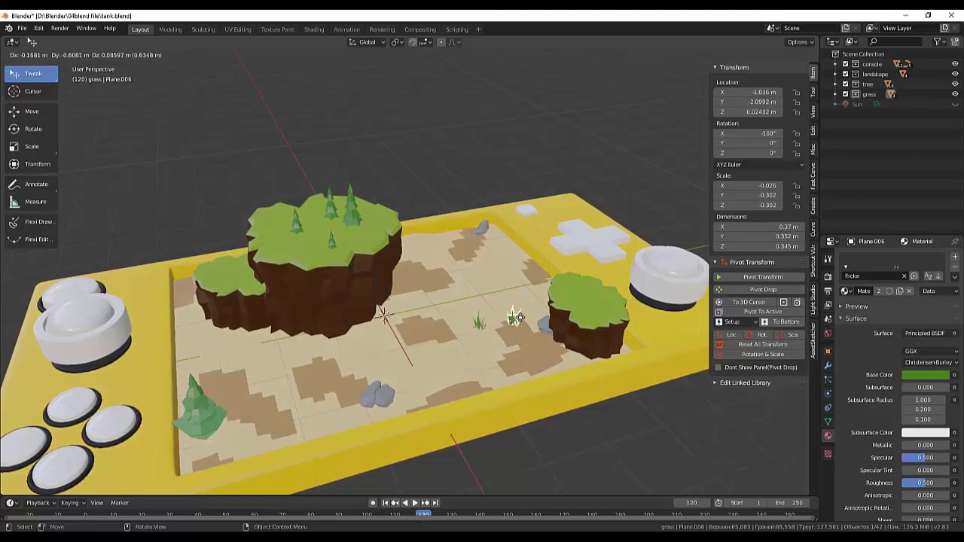
{"action": "left_click", "coordinate": [531, 320]}
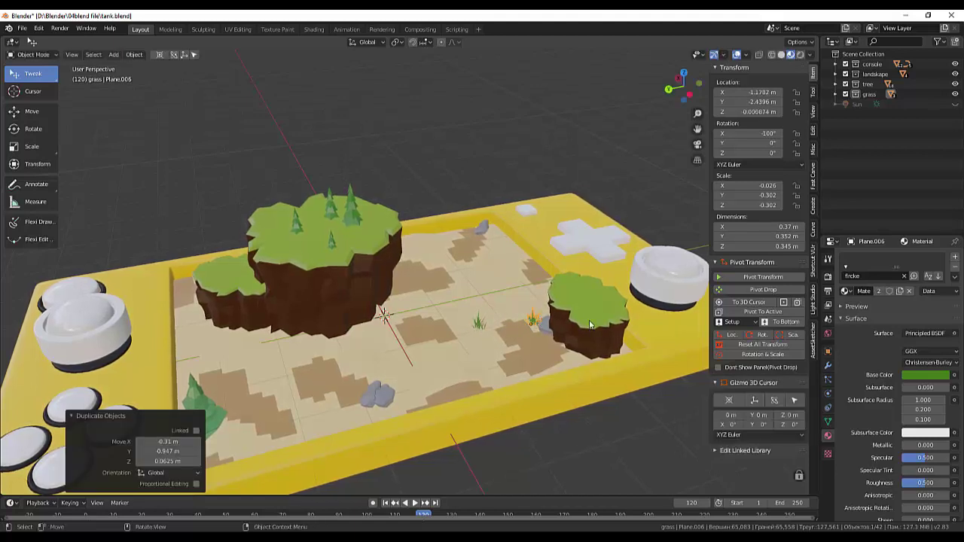
{"action": "key", "text": "s"}
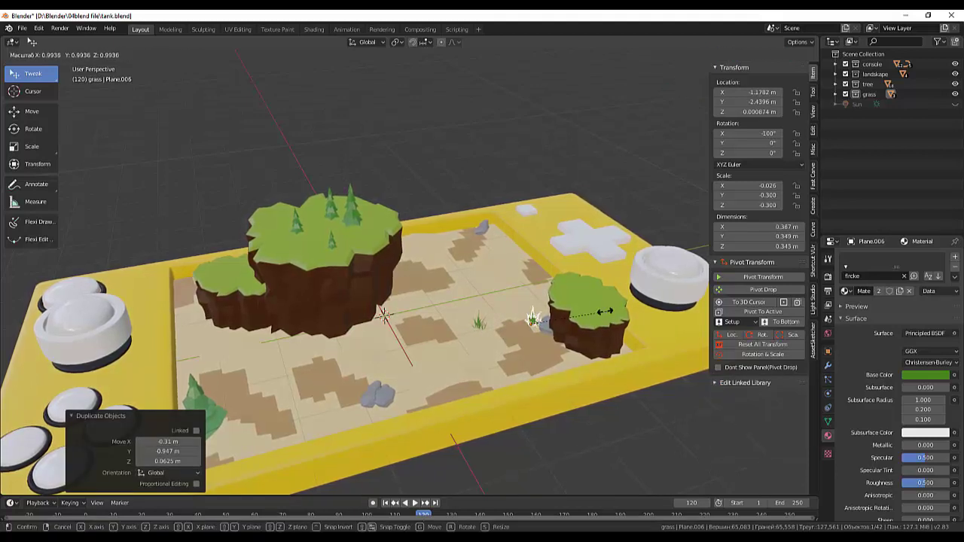
{"action": "left_click", "coordinate": [584, 321]}
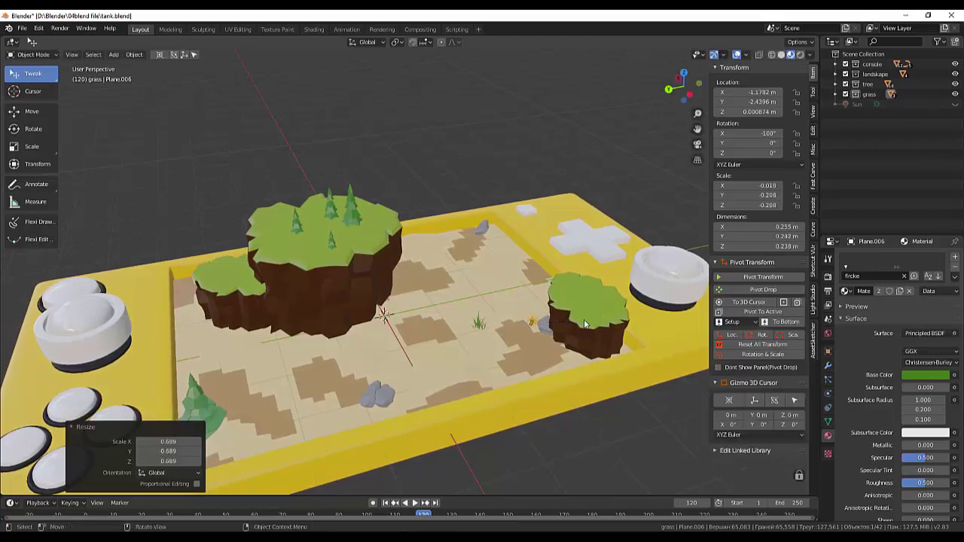
{"action": "left_click", "coordinate": [547, 390]}
{"action": "mouse_move", "coordinate": [547, 390]}
{"action": "middle_mouse_down"}
{"action": "mouse_move", "coordinate": [540, 410]}
{"action": "mouse_move", "coordinate": [520, 374]}
{"action": "middle_mouse_up"}
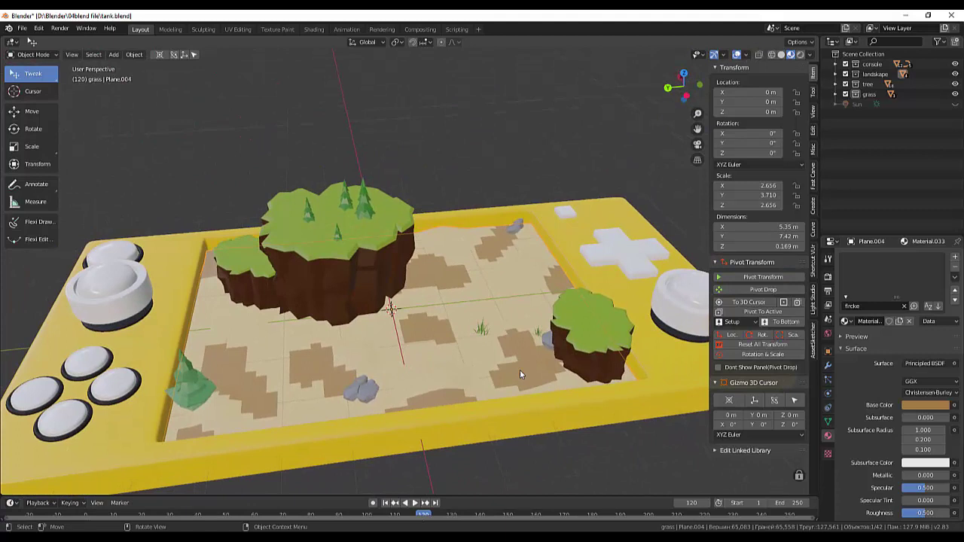
Step: Duplicate the original grass tuft again and settle the copy beside the bottom rock
{"action": "left_click", "coordinate": [483, 335]}
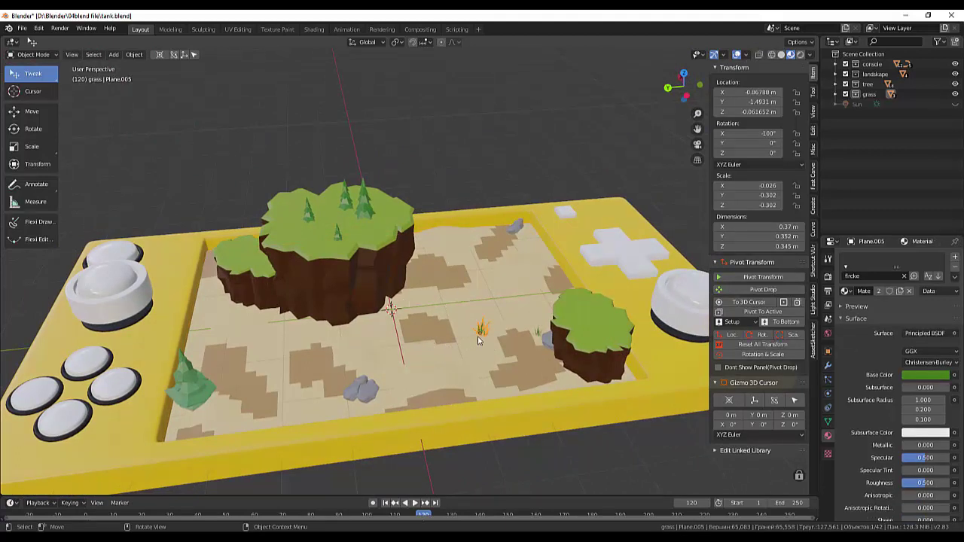
{"action": "key", "text": "shift"}
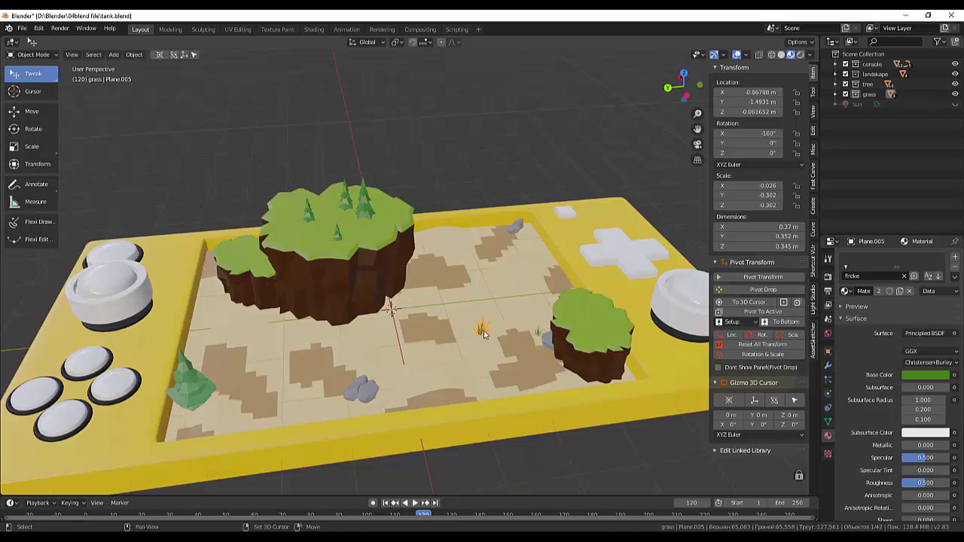
{"action": "key", "text": "shift+d"}
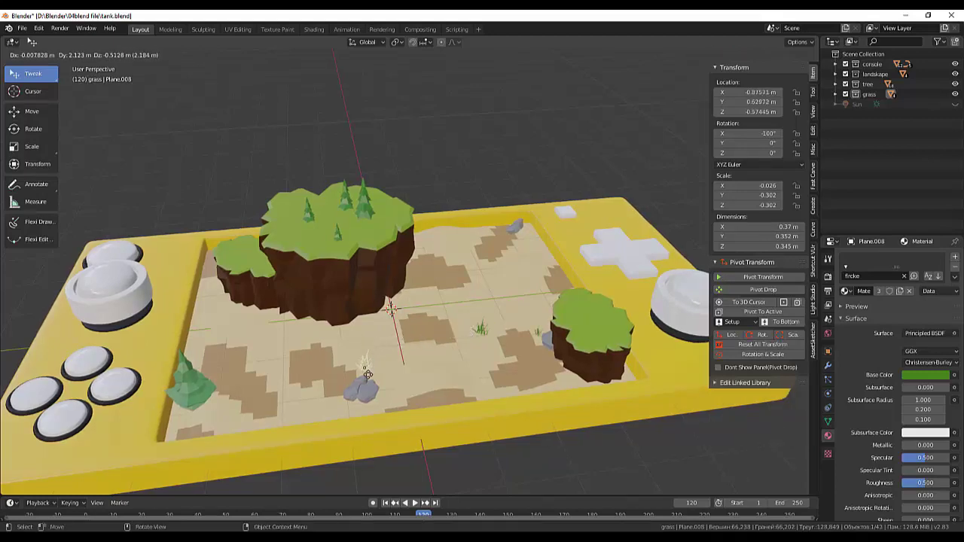
{"action": "left_click", "coordinate": [373, 368]}
{"action": "middle_click_drag", "start_coordinate": [373, 368], "coordinate": [482, 390]}
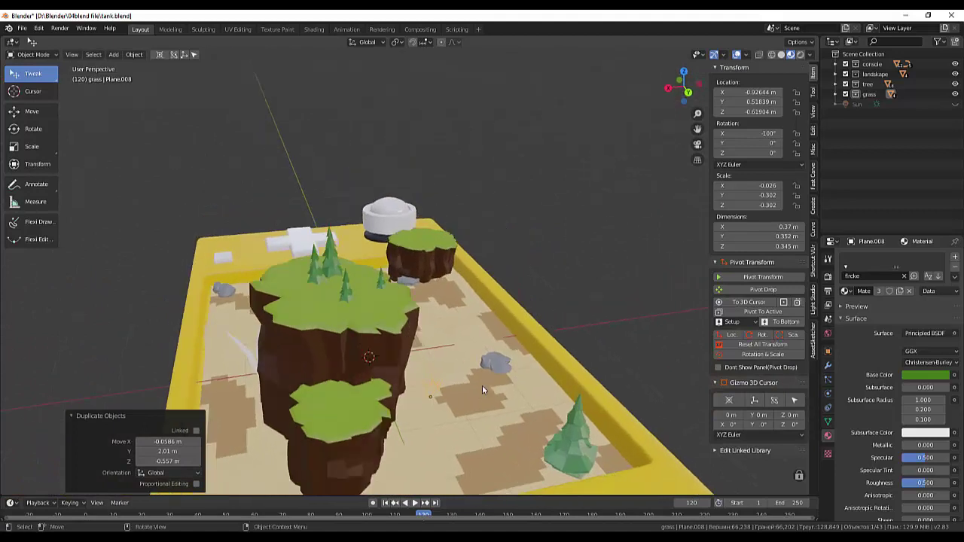
{"action": "key", "text": "g"}
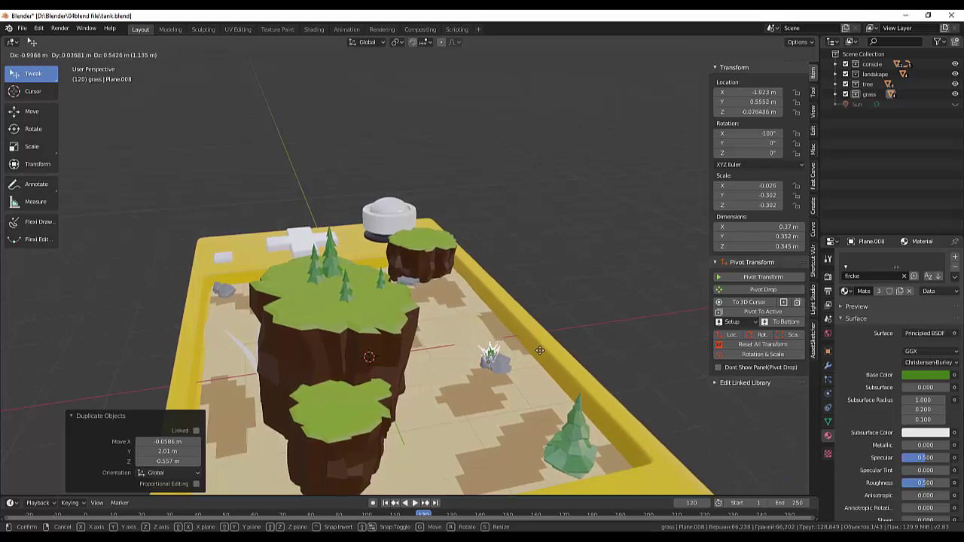
{"action": "left_click", "coordinate": [540, 351]}
{"action": "left_click", "coordinate": [516, 376]}
{"action": "mouse_move", "coordinate": [515, 376]}
{"action": "middle_mouse_down"}
{"action": "mouse_move", "coordinate": [490, 407]}
{"action": "mouse_move", "coordinate": [385, 373]}
{"action": "mouse_move", "coordinate": [411, 379]}
{"action": "mouse_move", "coordinate": [400, 374]}
{"action": "mouse_move", "coordinate": [632, 355]}
{"action": "mouse_move", "coordinate": [652, 365]}
{"action": "mouse_move", "coordinate": [652, 387]}
{"action": "mouse_move", "coordinate": [518, 400]}
{"action": "mouse_move", "coordinate": [364, 346]}
{"action": "middle_mouse_up"}
{"action": "scroll", "coordinate": [364, 346], "scroll_direction": "down", "scroll_amount": 2}
{"action": "scroll", "coordinate": [366, 346], "scroll_direction": "up", "scroll_amount": 2}
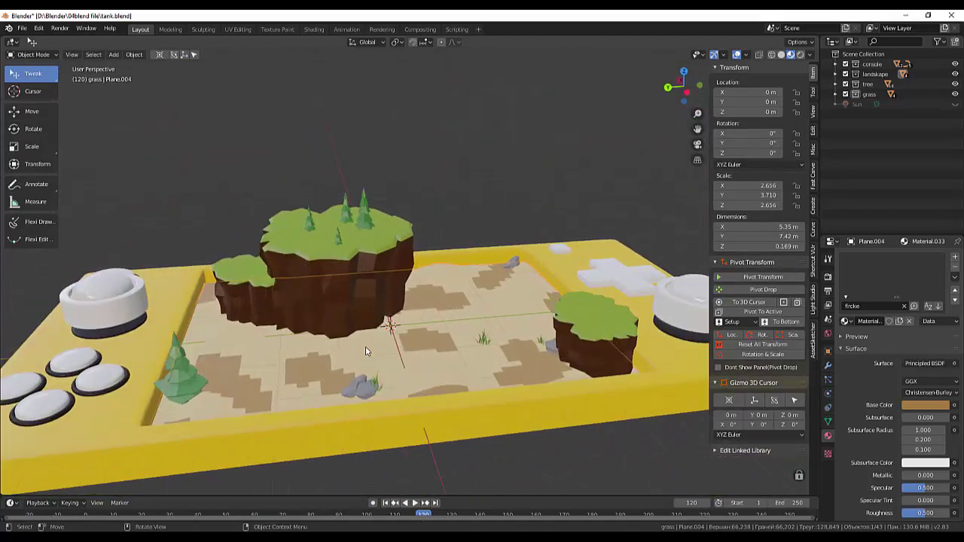
{"action": "scroll", "coordinate": [362, 344], "scroll_direction": "down", "scroll_amount": 2}
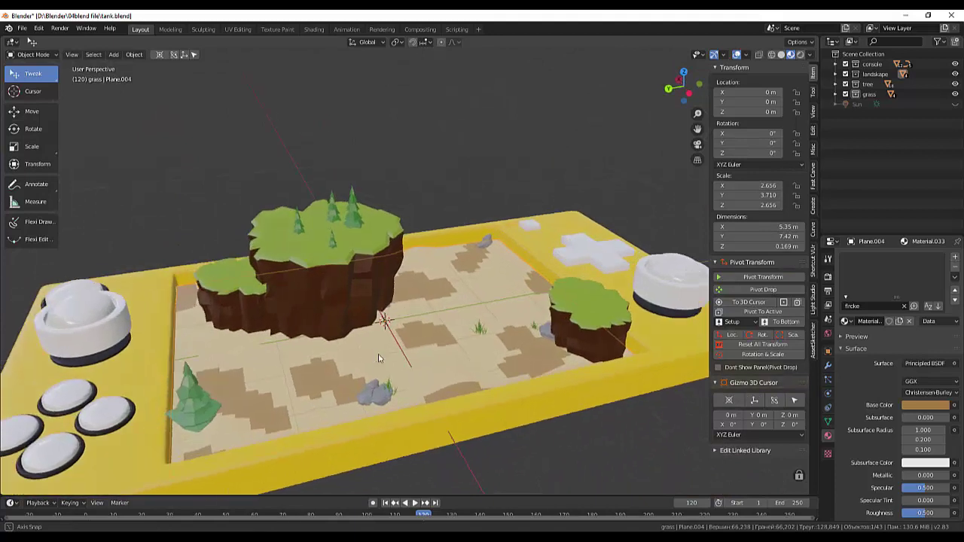
{"action": "middle_click_drag", "start_coordinate": [361, 345], "coordinate": [373, 350]}
{"action": "scroll", "coordinate": [375, 353], "scroll_direction": "down", "scroll_amount": 2}
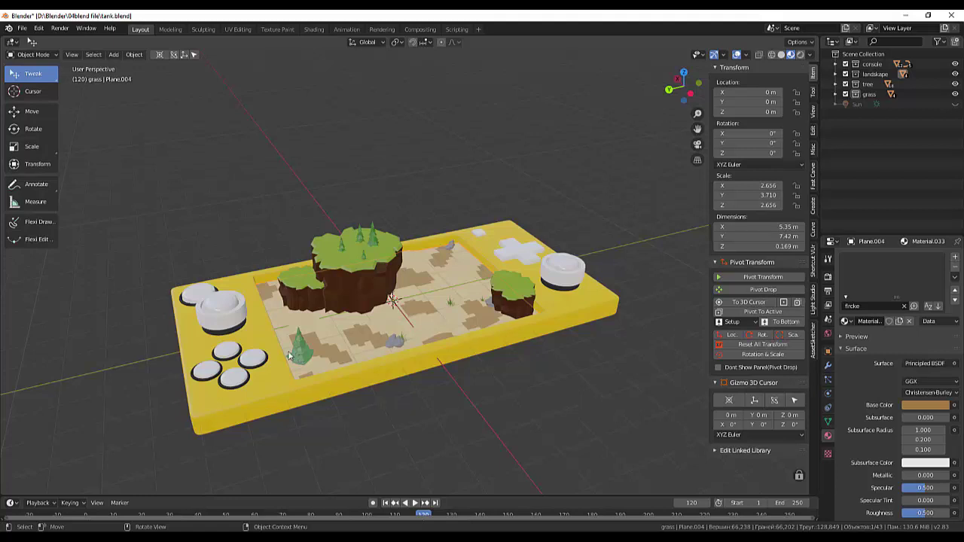
{"action": "middle_click_drag", "start_coordinate": [257, 289], "coordinate": [340, 307]}
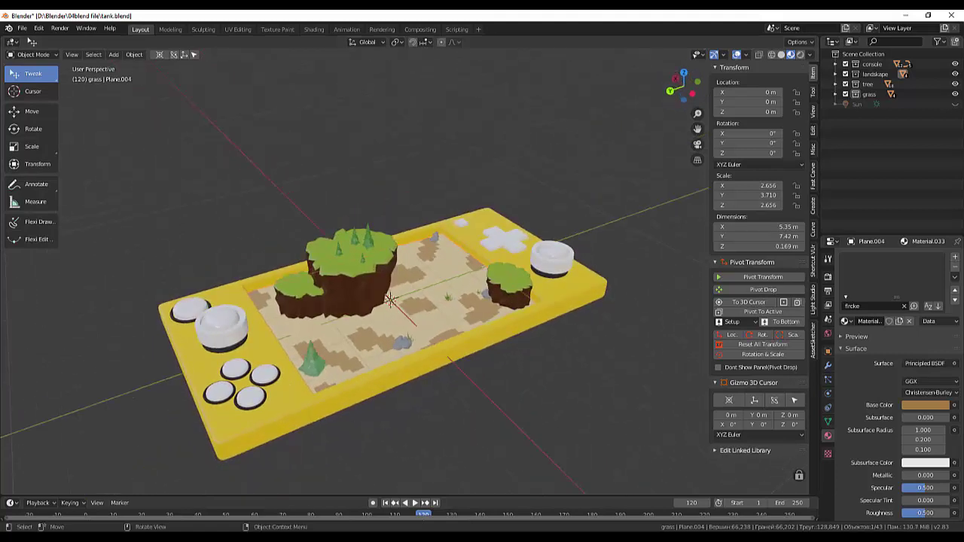
Step: Duplicate the grass tuft beside the original and shrink it to about three quarters size
{"action": "left_click", "coordinate": [335, 503]}
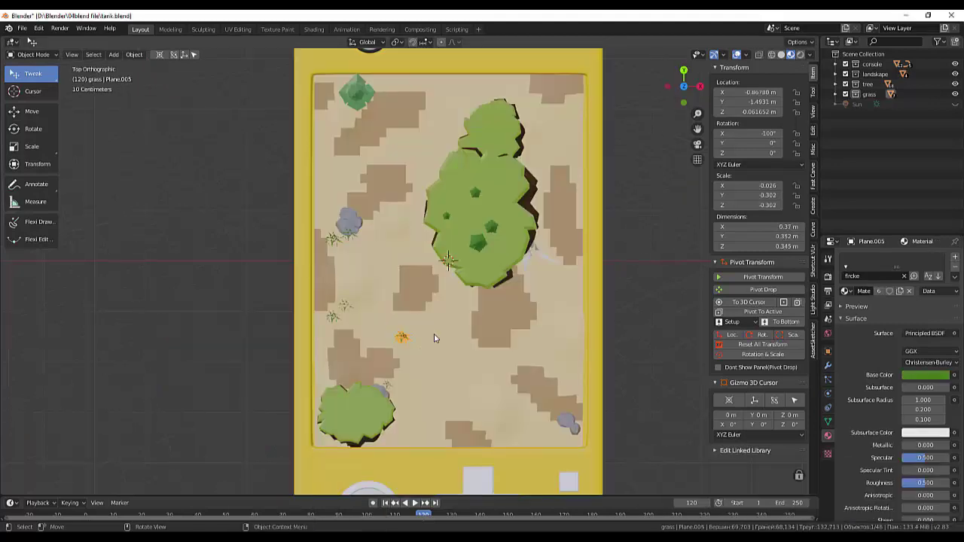
{"action": "key", "text": "shift"}
{"action": "key", "text": "shift+d"}
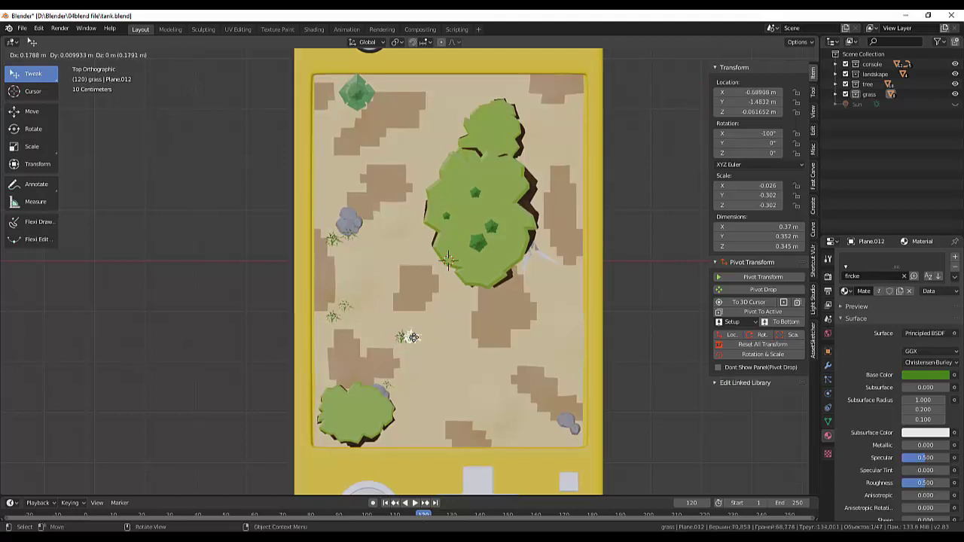
{"action": "left_click", "coordinate": [413, 330]}
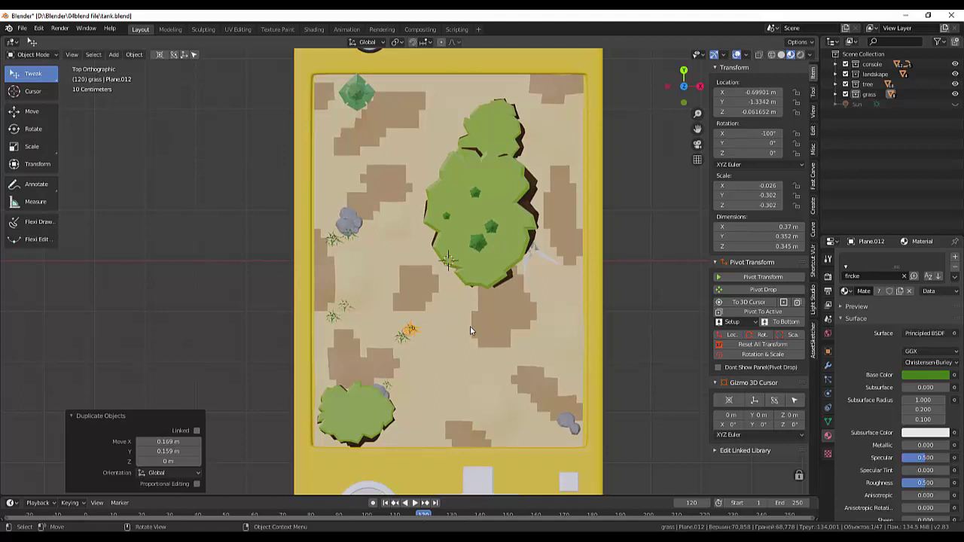
{"action": "key", "text": "s"}
{"action": "left_click", "coordinate": [458, 328]}
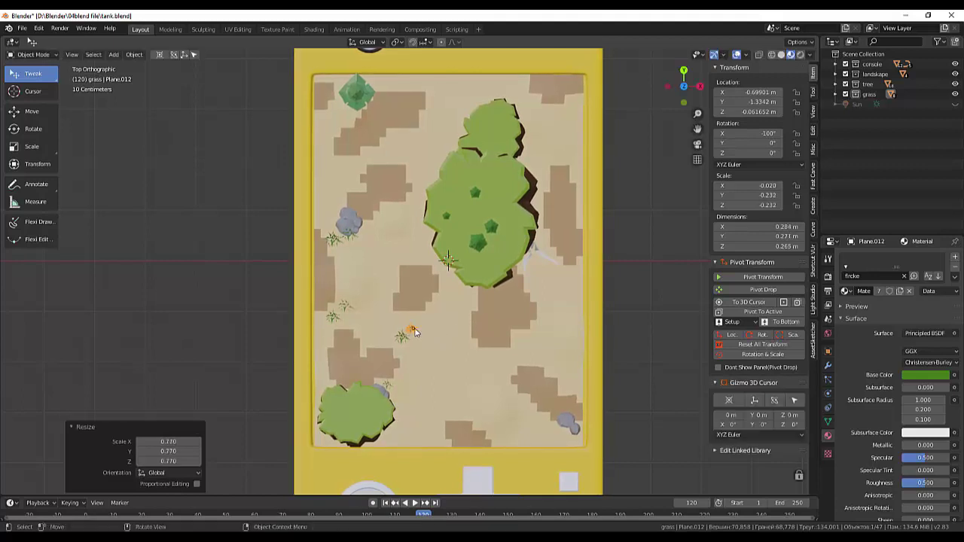
Step: Add another copy just below, then join the three tufts into one clump with Ctrl+J
{"action": "key", "text": "shift+d"}
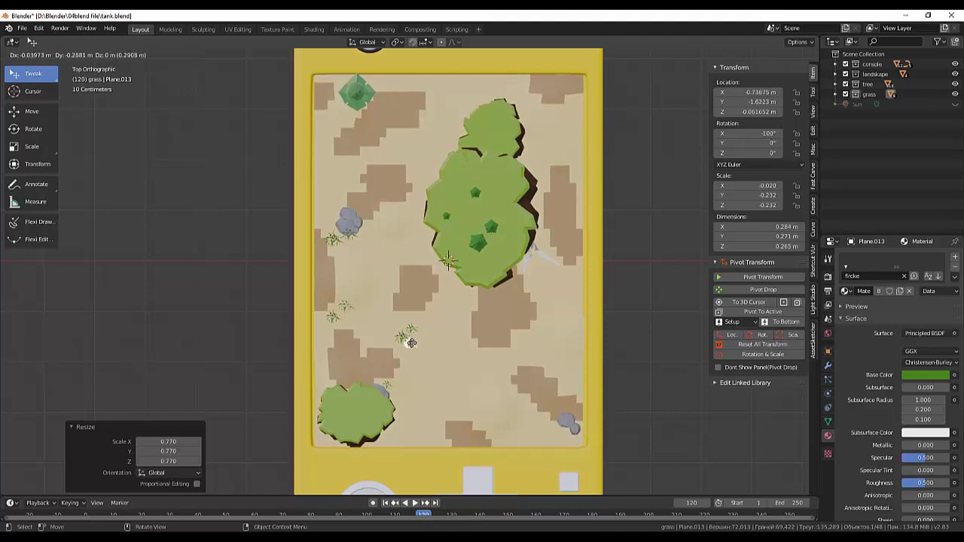
{"action": "left_click", "coordinate": [411, 347]}
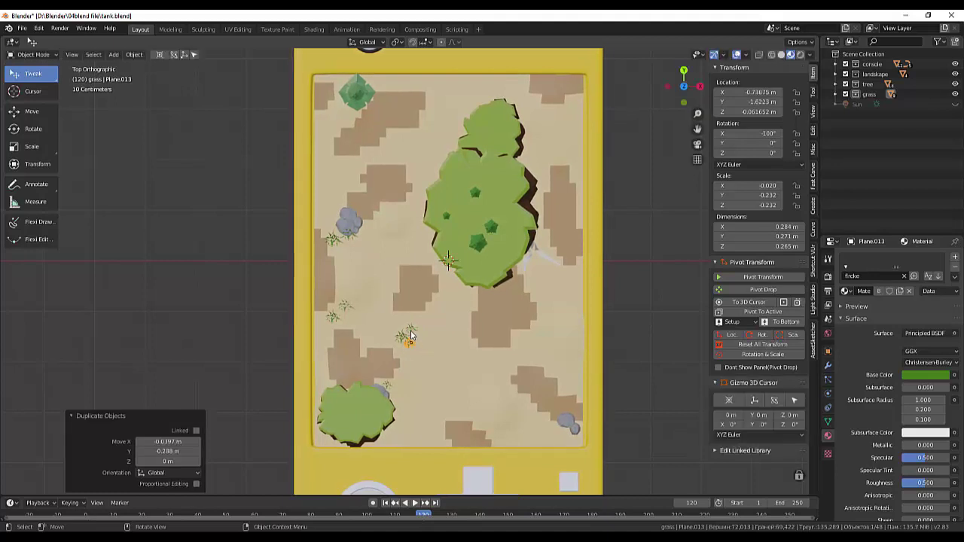
{"action": "left_click", "coordinate": [411, 330]}
{"action": "left_click", "coordinate": [401, 335], "text": "shift"}
{"action": "left_click", "coordinate": [406, 346], "text": "shift"}
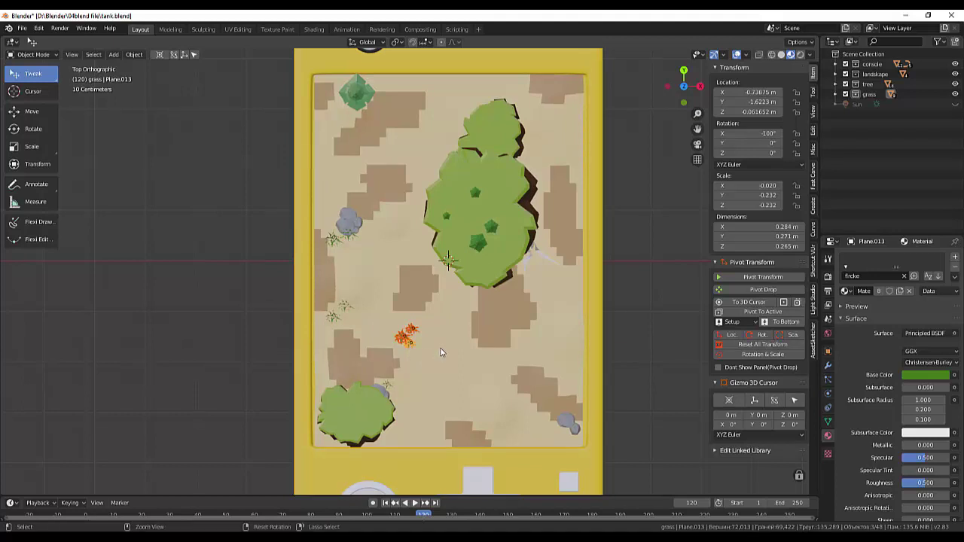
{"action": "key", "text": "ctrl+j"}
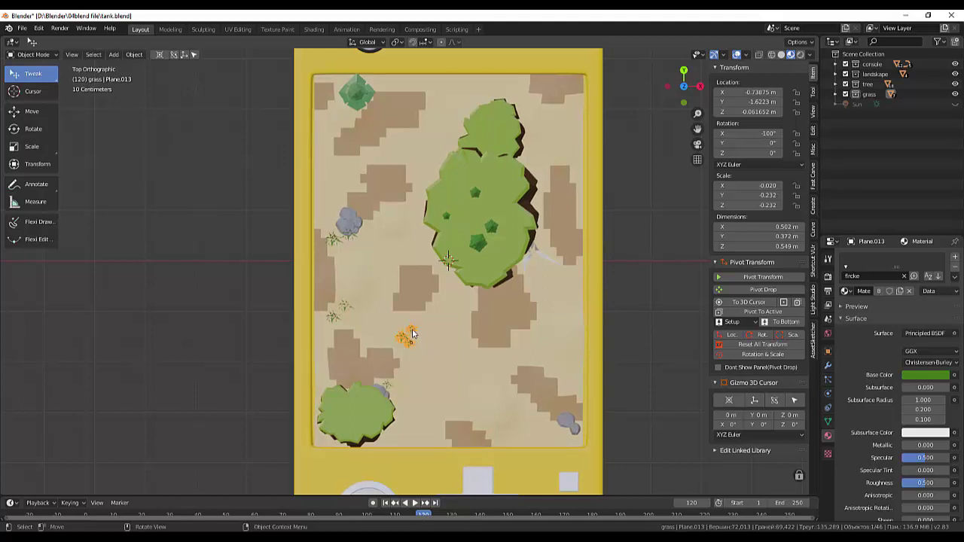
Step: Place a copy of the clump near the lower-right rocks, rotated to about -133 degrees
{"action": "key", "text": "shift+d"}
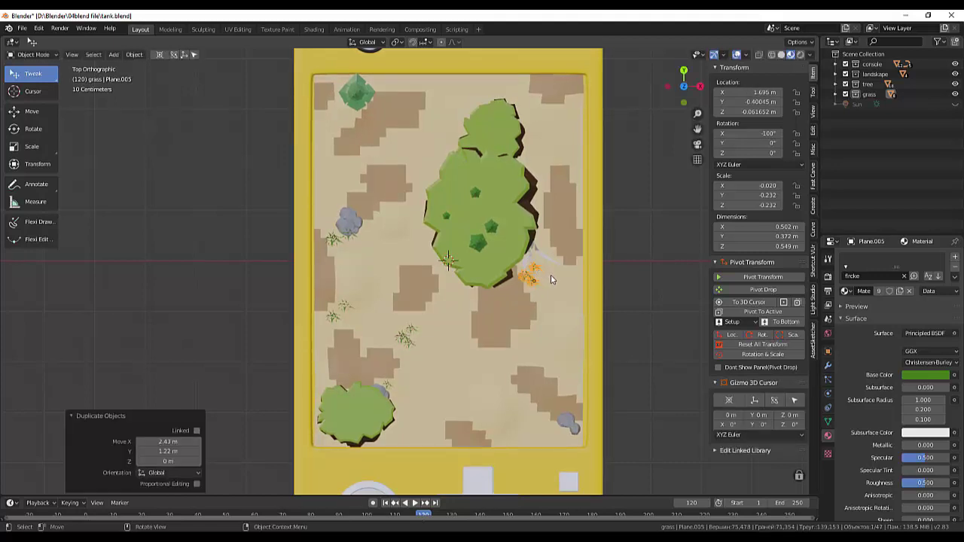
{"action": "key", "text": "shift"}
{"action": "key", "text": "shift+d"}
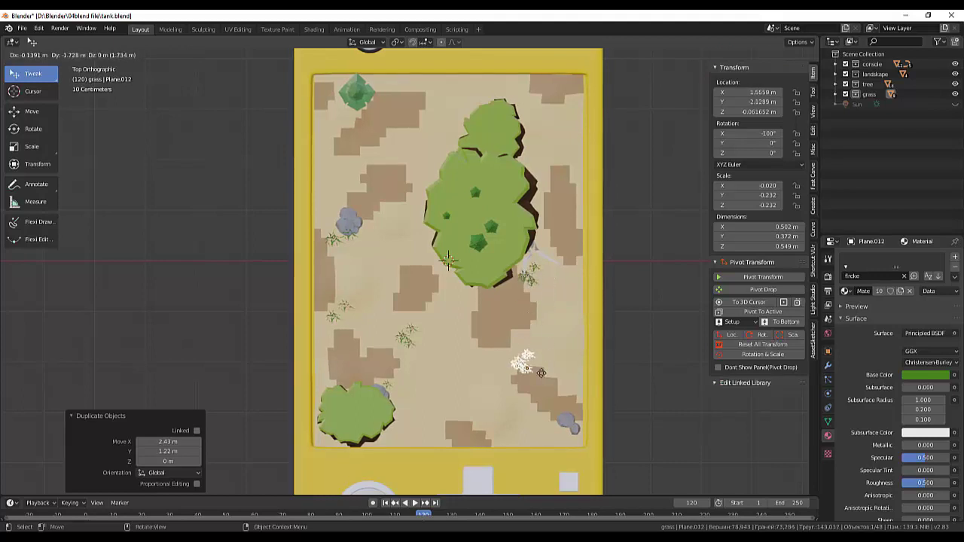
{"action": "left_click", "coordinate": [526, 426]}
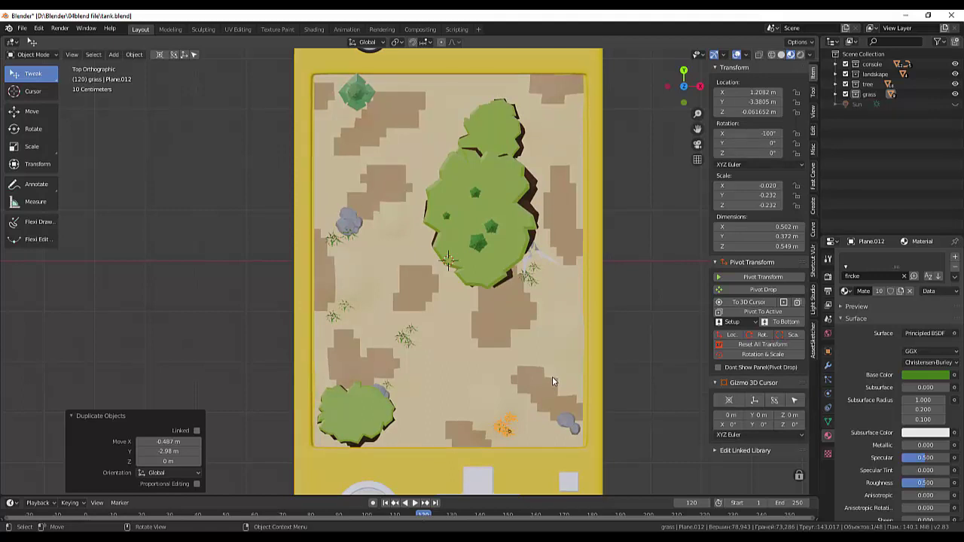
{"action": "key", "text": "r"}
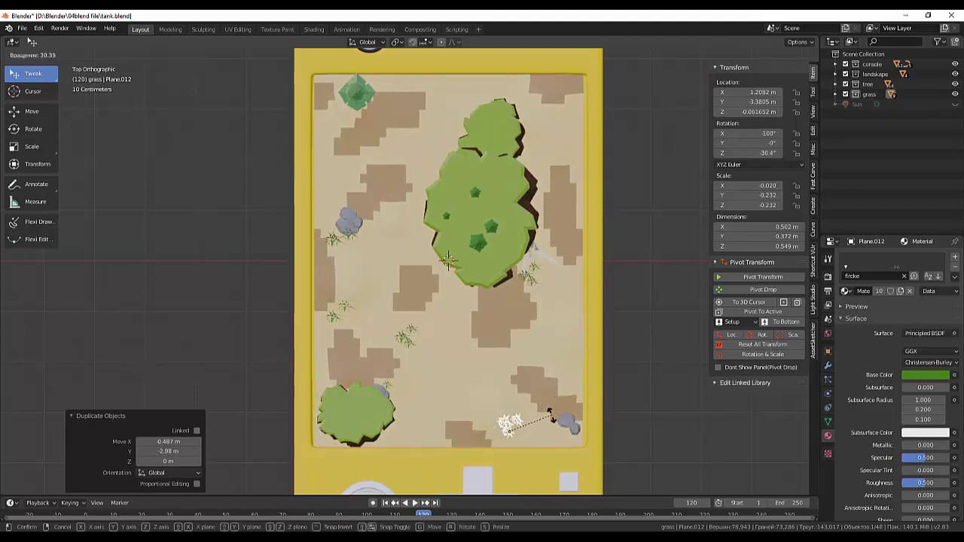
{"action": "left_click", "coordinate": [521, 485]}
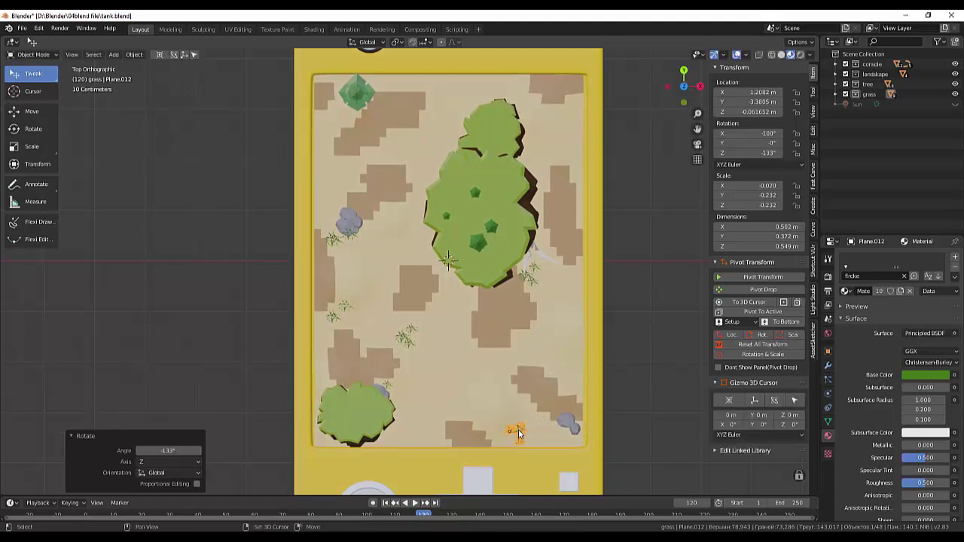
Step: Place two clump copies at the top of the screen, shrinking the one by the tree island
{"action": "key", "text": "shift+d"}
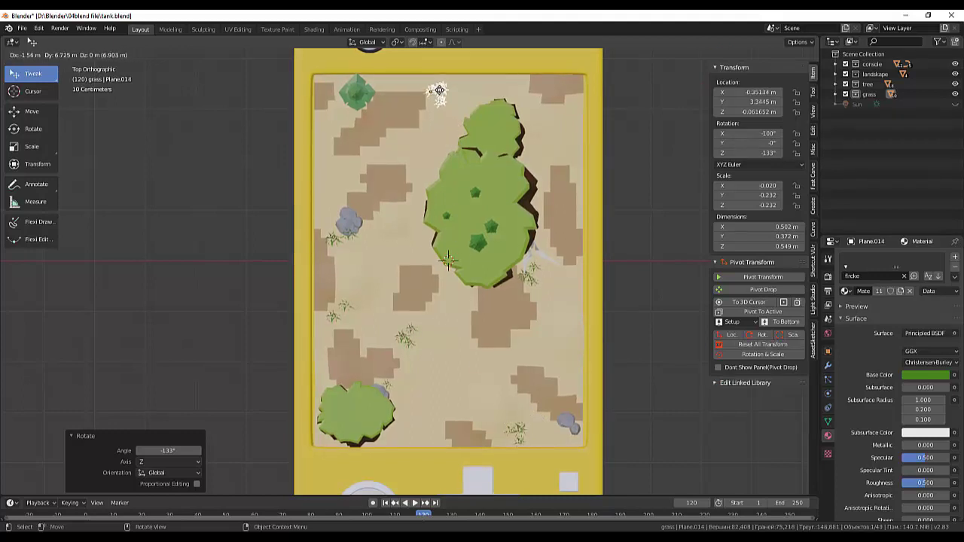
{"action": "left_click", "coordinate": [440, 92]}
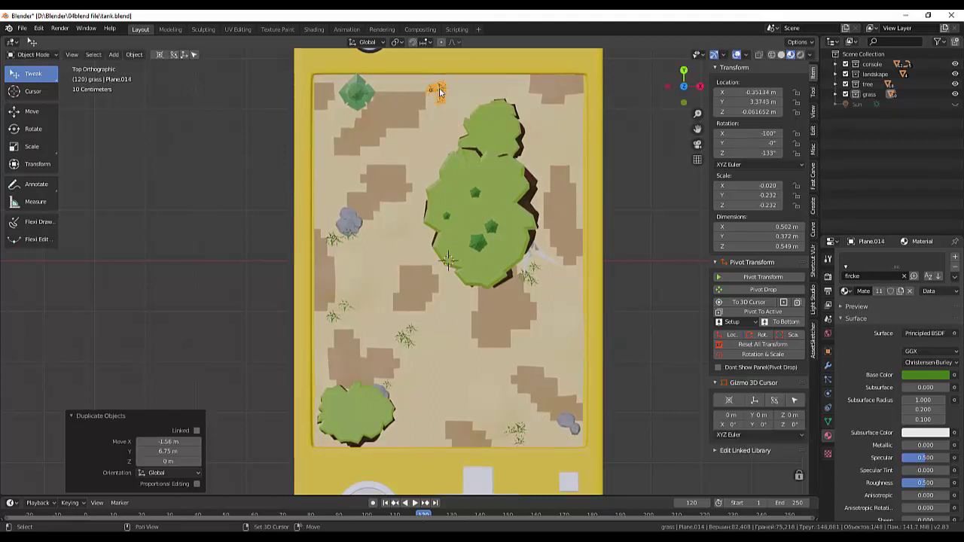
{"action": "key", "text": "shift+d"}
{"action": "left_click", "coordinate": [461, 111]}
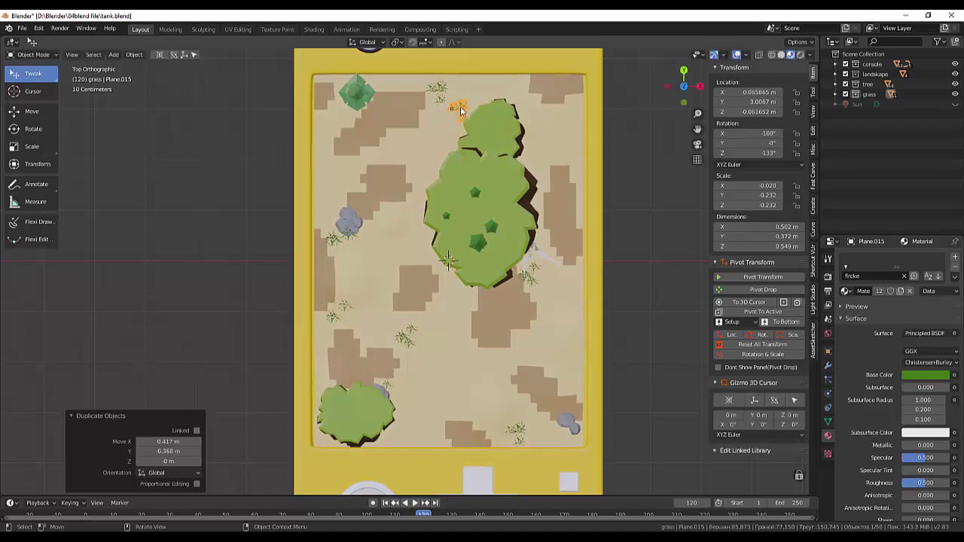
{"action": "key", "text": "s"}
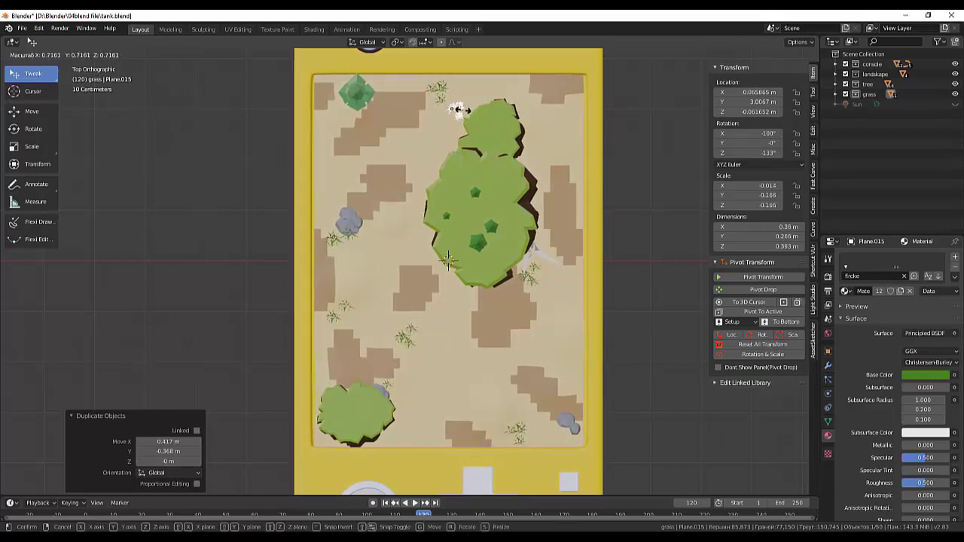
{"action": "left_click", "coordinate": [461, 108]}
{"action": "mouse_move", "coordinate": [461, 108]}
{"action": "middle_mouse_down"}
{"action": "mouse_move", "coordinate": [478, 118]}
{"action": "mouse_move", "coordinate": [534, 481]}
{"action": "middle_mouse_up"}
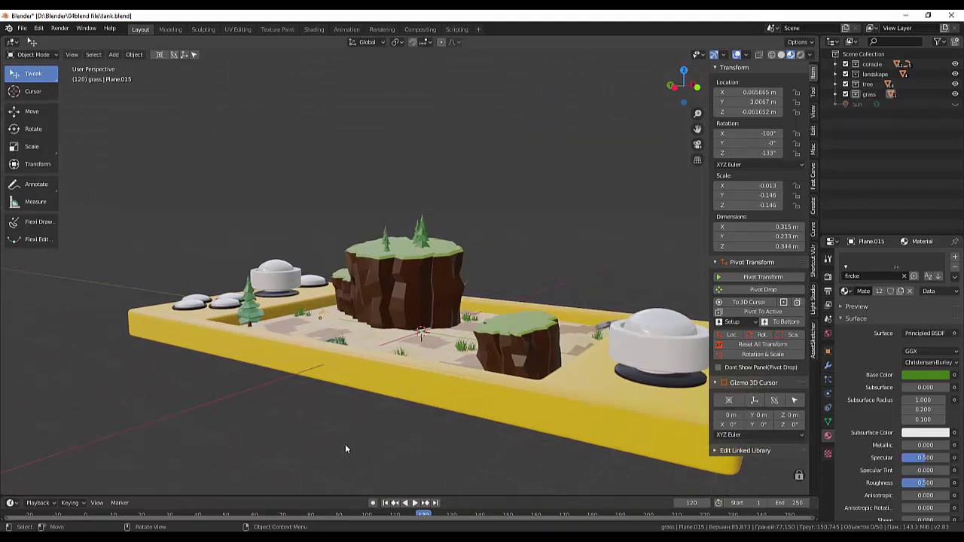
Step: Lower a grass tuft on the left sand slightly along Z, to -0.0775 m
{"action": "mouse_move", "coordinate": [366, 405]}
{"action": "middle_mouse_down"}
{"action": "mouse_move", "coordinate": [410, 439]}
{"action": "mouse_move", "coordinate": [366, 395]}
{"action": "middle_mouse_up"}
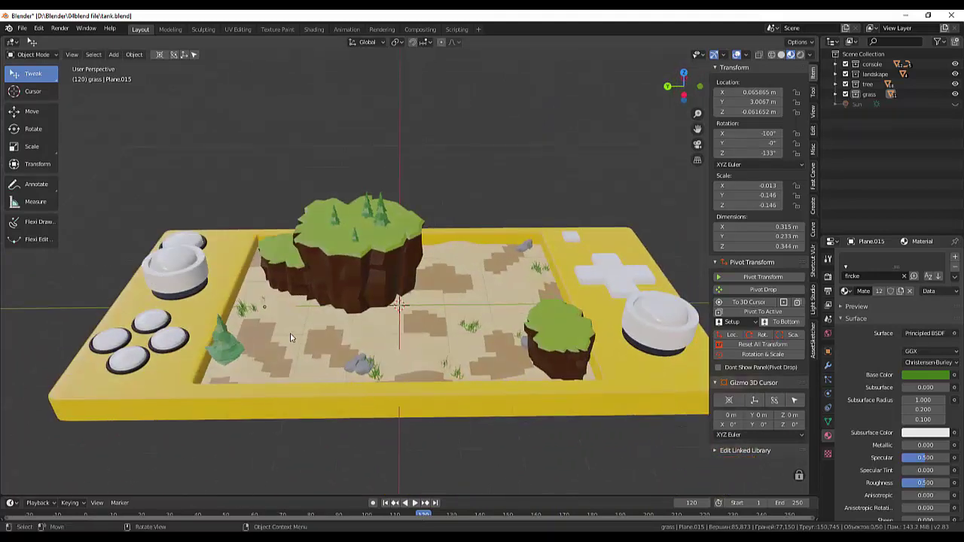
{"action": "left_click", "coordinate": [264, 305]}
{"action": "key", "text": "g"}
{"action": "key", "text": "z"}
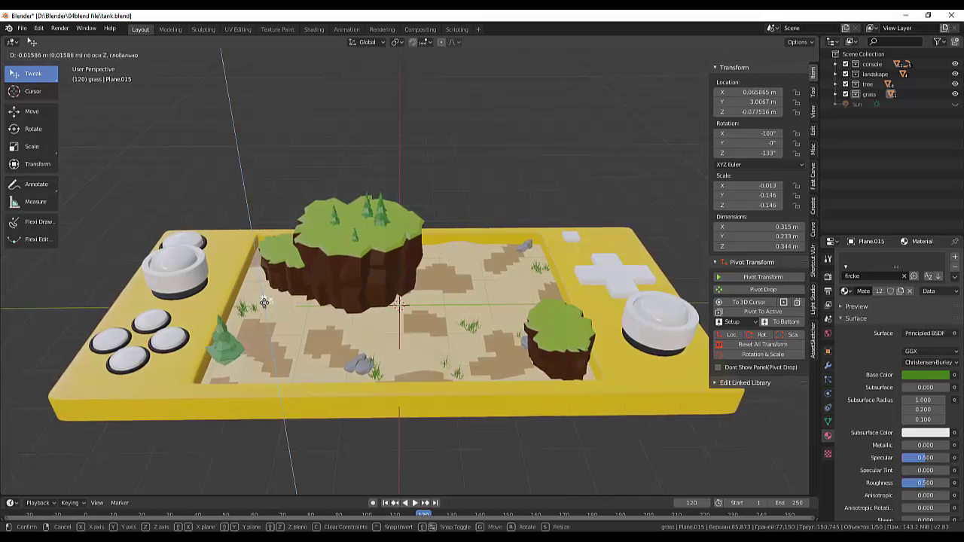
{"action": "left_click", "coordinate": [264, 302]}
Step: Orbit around the board and select the tall spiky plant by the island
{"action": "left_click", "coordinate": [285, 338]}
{"action": "mouse_move", "coordinate": [306, 340]}
{"action": "middle_mouse_down"}
{"action": "mouse_move", "coordinate": [550, 354]}
{"action": "mouse_move", "coordinate": [665, 307]}
{"action": "mouse_move", "coordinate": [571, 343]}
{"action": "middle_mouse_up"}
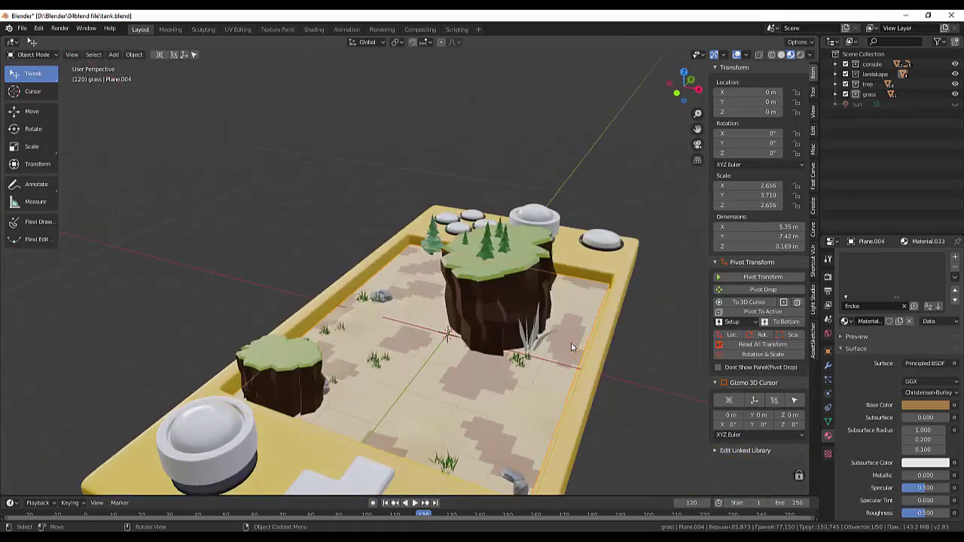
{"action": "left_click", "coordinate": [533, 343]}
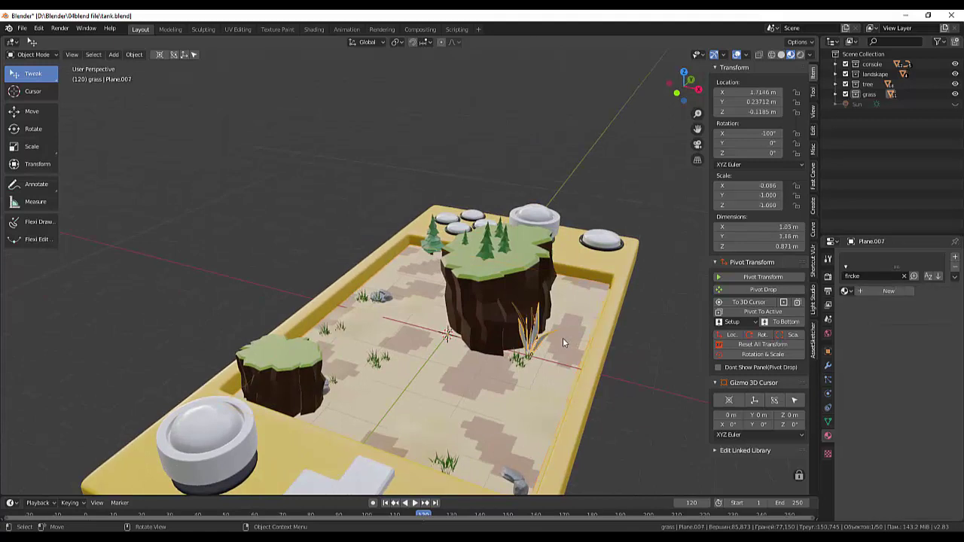
Step: Expand the grass collection in the Outliner and hide the tall spiky plant Plane.007
{"action": "left_click", "coordinate": [836, 94]}
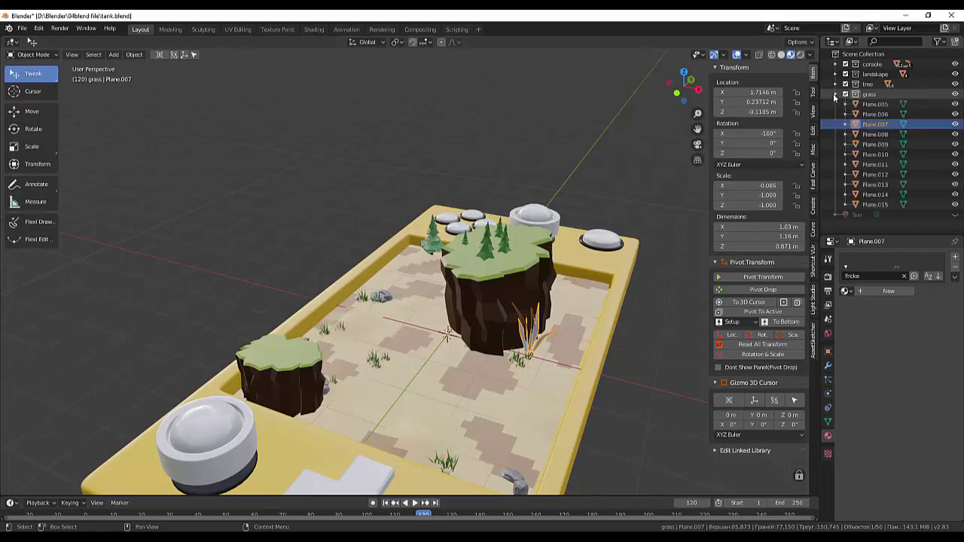
{"action": "left_click", "coordinate": [955, 124]}
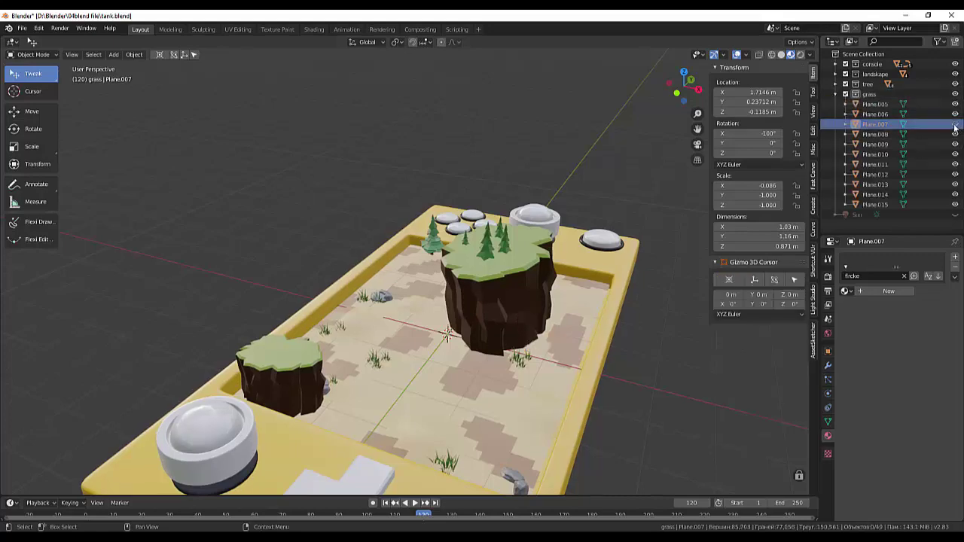
{"action": "mouse_move", "coordinate": [615, 311]}
{"action": "middle_mouse_down"}
{"action": "mouse_move", "coordinate": [691, 324]}
{"action": "mouse_move", "coordinate": [761, 320]}
{"action": "mouse_move", "coordinate": [765, 348]}
{"action": "middle_mouse_up"}
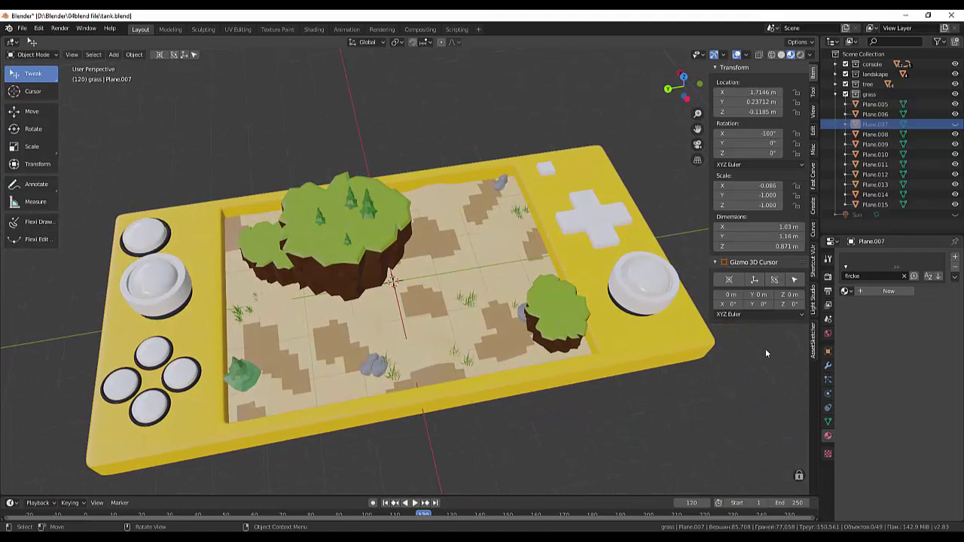
{"action": "left_click", "coordinate": [474, 301]}
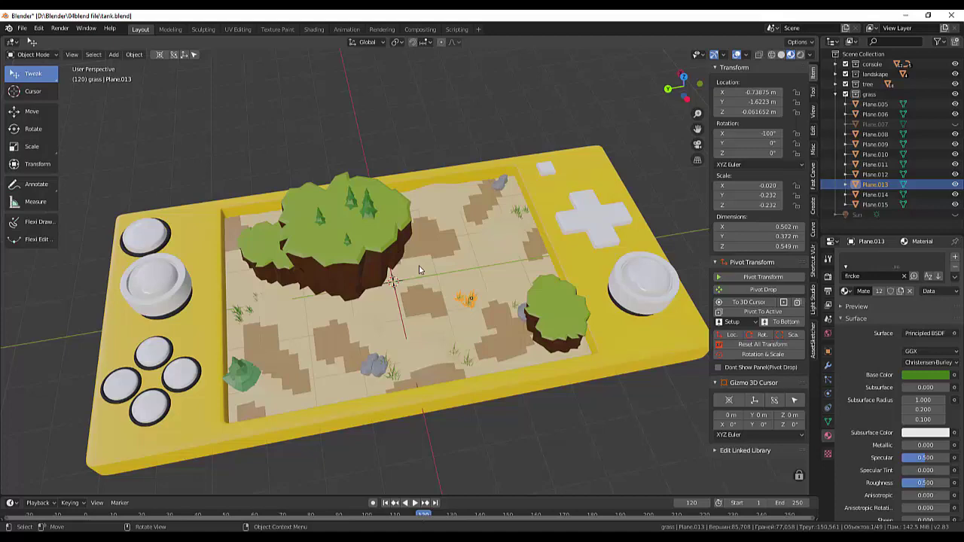
Step: In top view, add a grass tuft copy down-right, rotated -113° about Z, then nudge it up-left
{"action": "key", "text": "KP_7"}
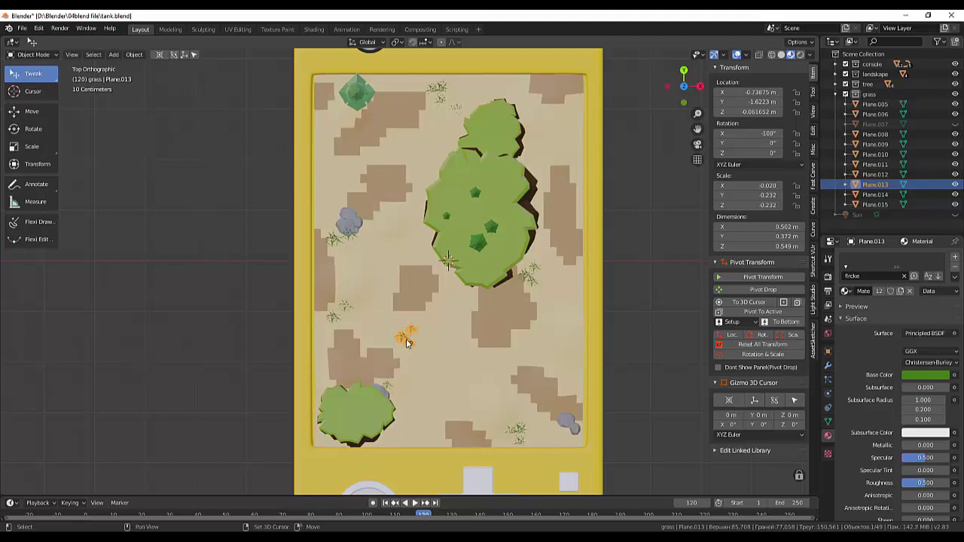
{"action": "key", "text": "shift+d"}
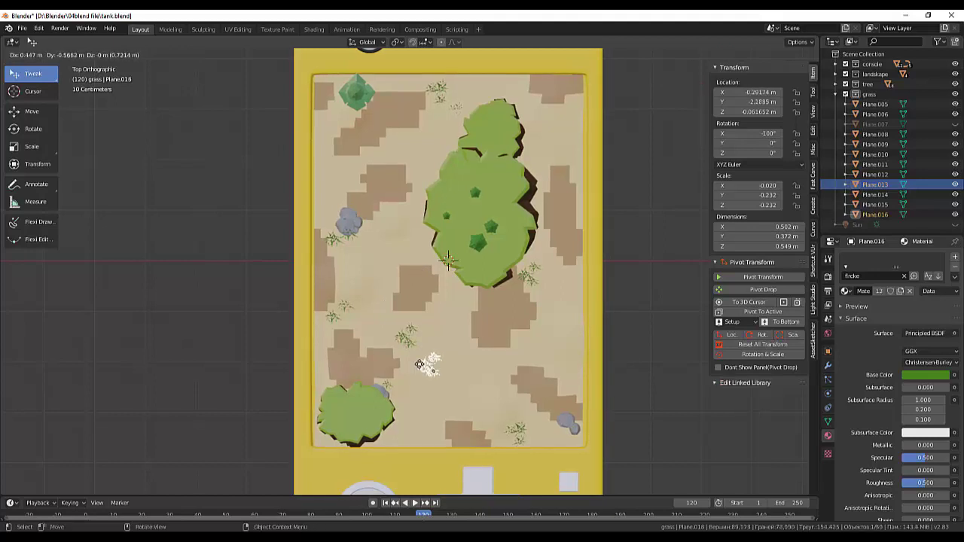
{"action": "left_click", "coordinate": [417, 368]}
{"action": "key", "text": "r"}
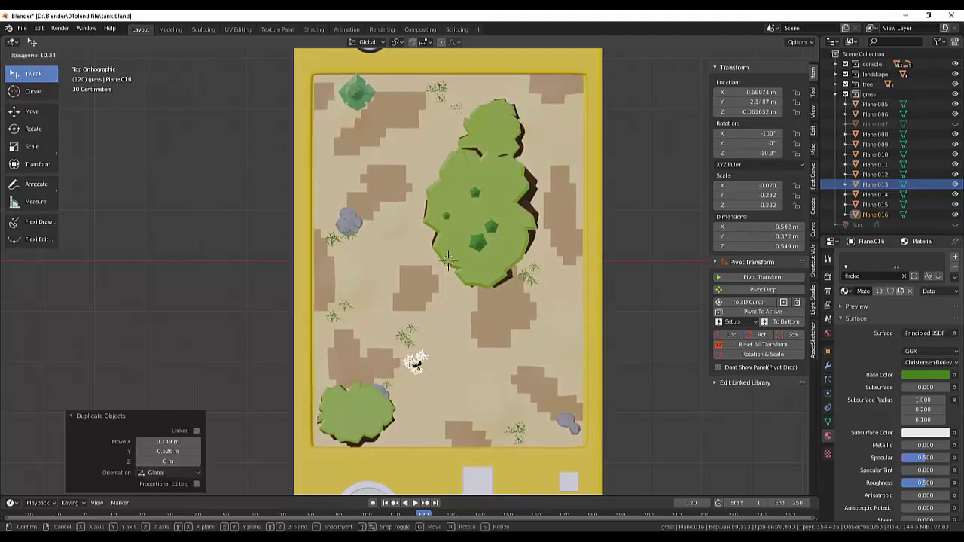
{"action": "key", "text": "z"}
{"action": "left_click", "coordinate": [434, 374]}
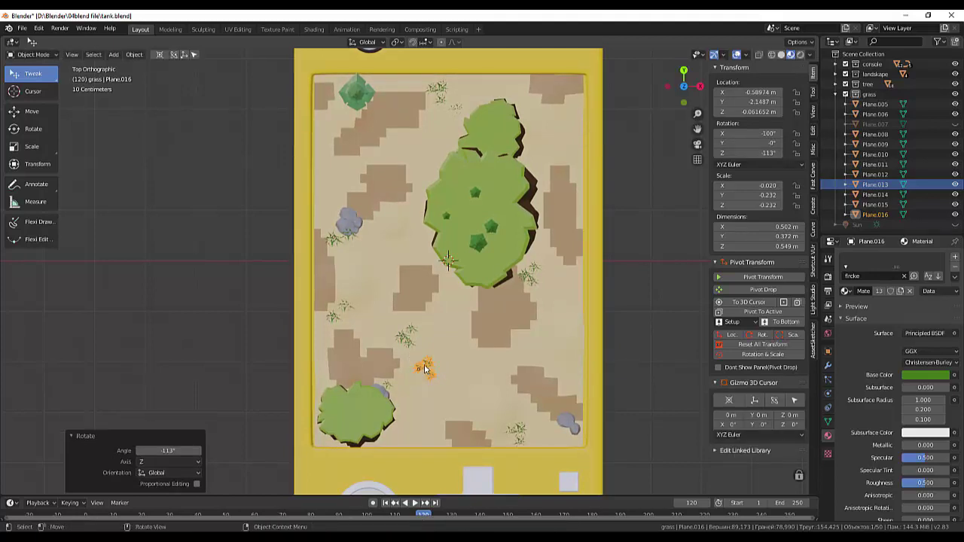
{"action": "left_click_drag", "start_coordinate": [425, 369], "coordinate": [413, 355]}
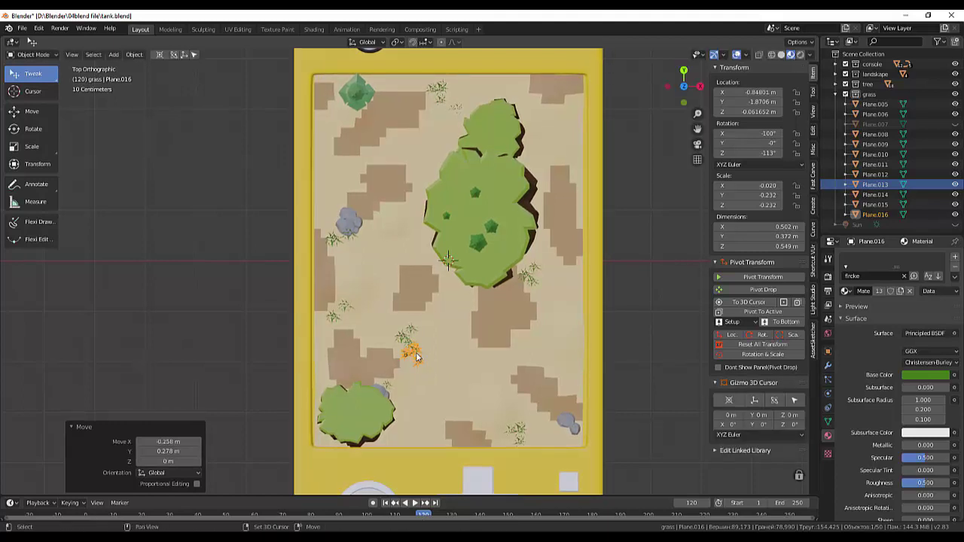
Step: Add another tuft copy on the lower right sand, rotated to -35.2°
{"action": "key", "text": "shift+d"}
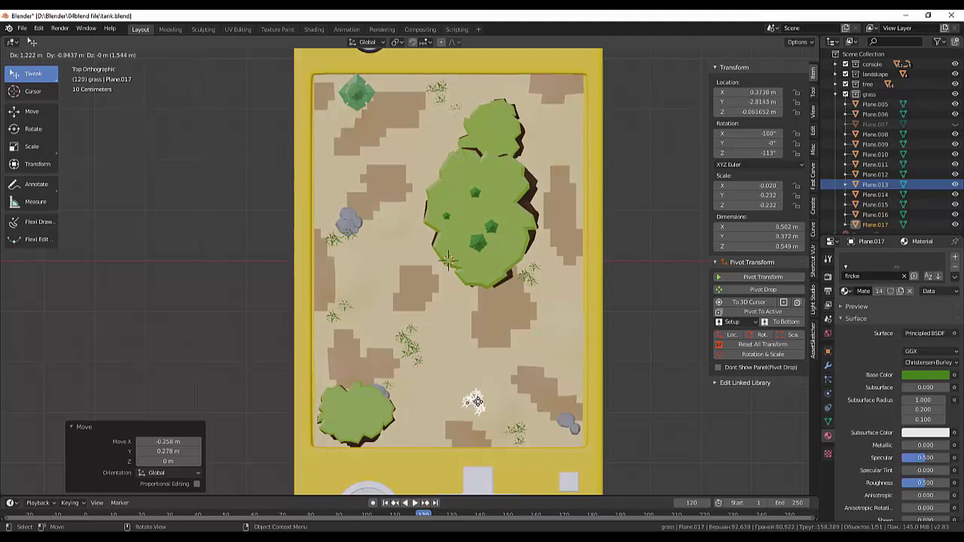
{"action": "left_click", "coordinate": [480, 408]}
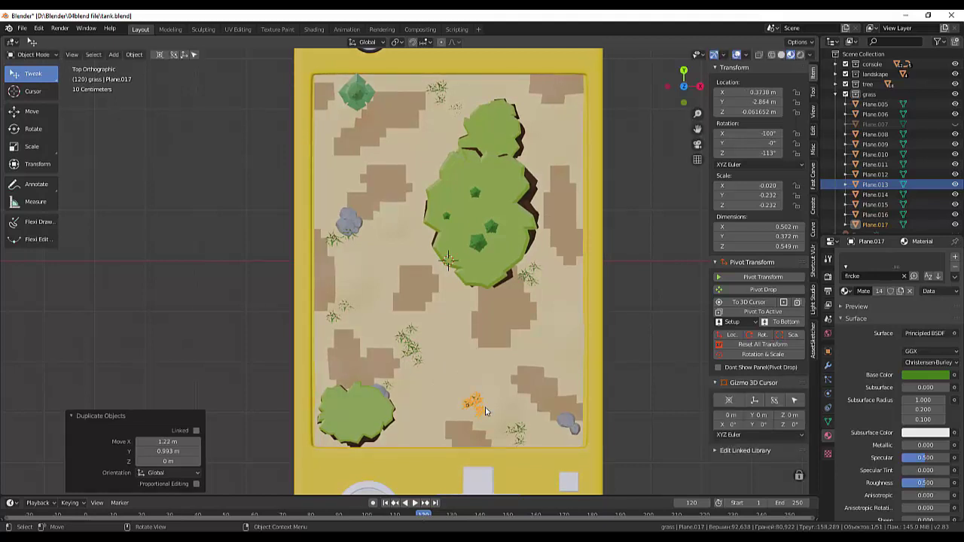
{"action": "key", "text": "shift+s"}
{"action": "key", "text": "r"}
{"action": "left_click", "coordinate": [466, 389]}
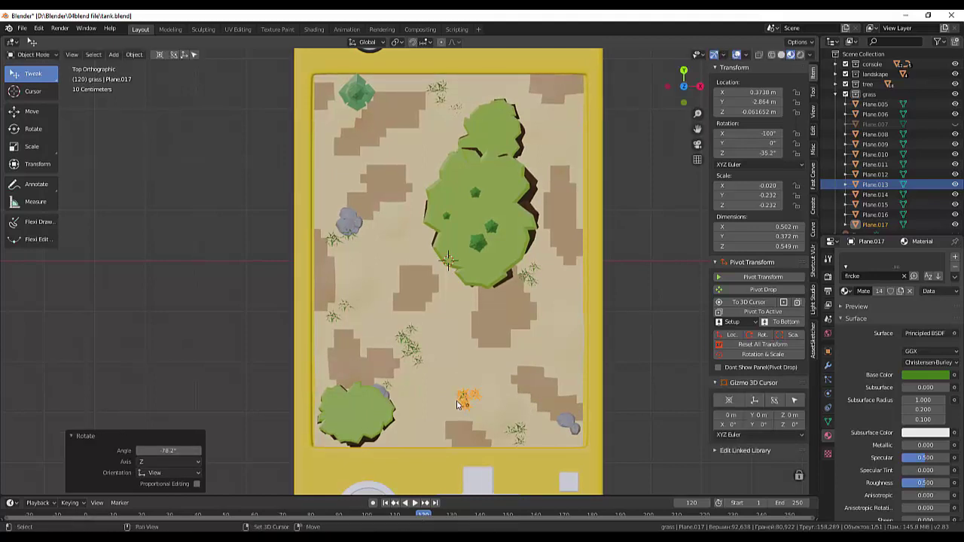
Step: Place a third copy on the mid-screen brown patch, scaled to 0.792
{"action": "key", "text": "shift+d"}
{"action": "left_click", "coordinate": [499, 322]}
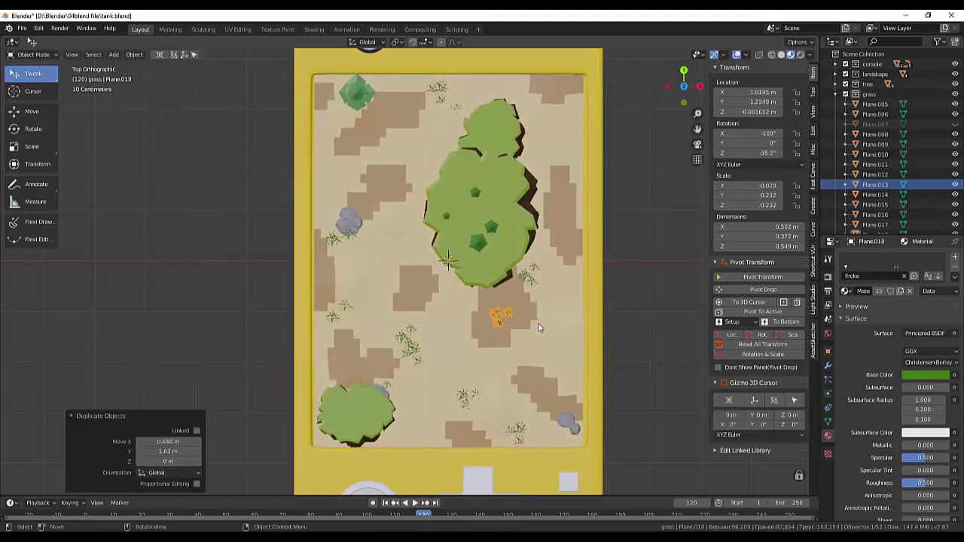
{"action": "key", "text": "s"}
{"action": "left_click", "coordinate": [531, 326]}
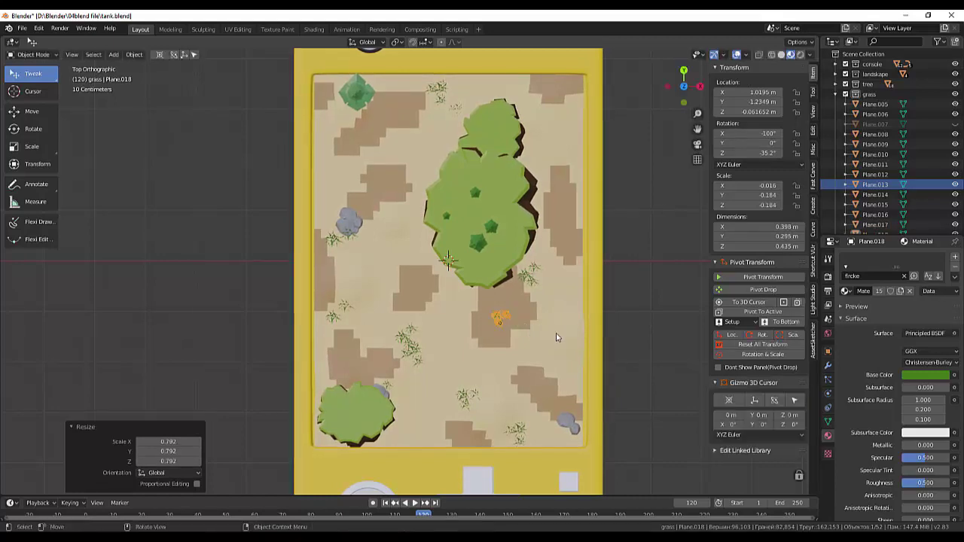
{"action": "mouse_move", "coordinate": [531, 326]}
{"action": "middle_mouse_down"}
{"action": "mouse_move", "coordinate": [613, 293]}
{"action": "mouse_move", "coordinate": [562, 321]}
{"action": "middle_mouse_up"}
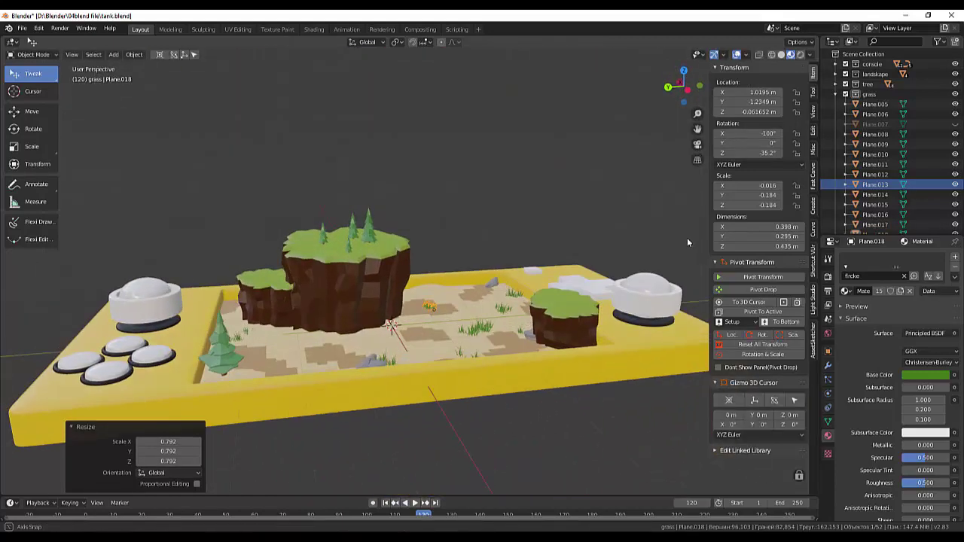
Step: In top view, move the small grass tuft further to the right
{"action": "left_click", "coordinate": [503, 423]}
{"action": "mouse_move", "coordinate": [492, 410]}
{"action": "middle_mouse_down"}
{"action": "mouse_move", "coordinate": [500, 384]}
{"action": "mouse_move", "coordinate": [397, 414]}
{"action": "mouse_move", "coordinate": [579, 298]}
{"action": "middle_mouse_up"}
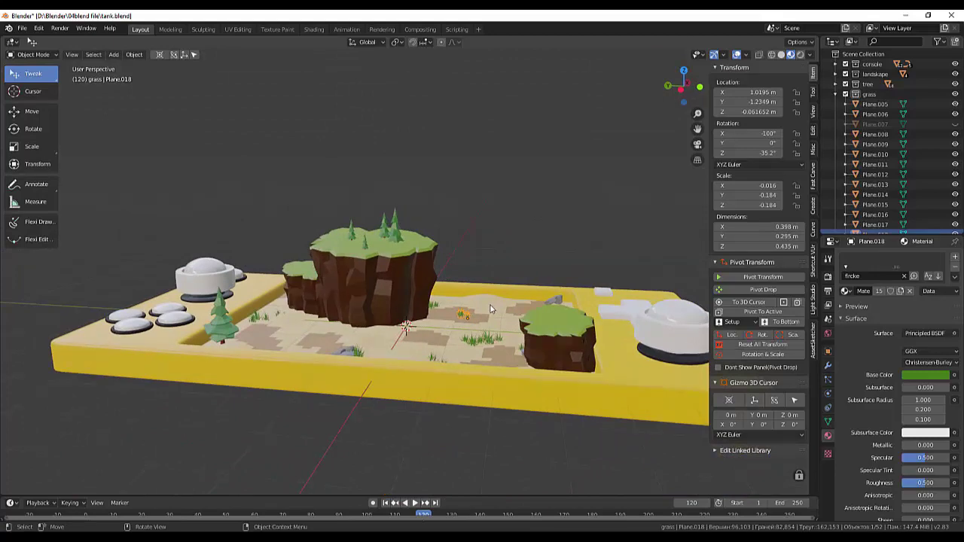
{"action": "middle_click_drag", "start_coordinate": [490, 309], "coordinate": [485, 405]}
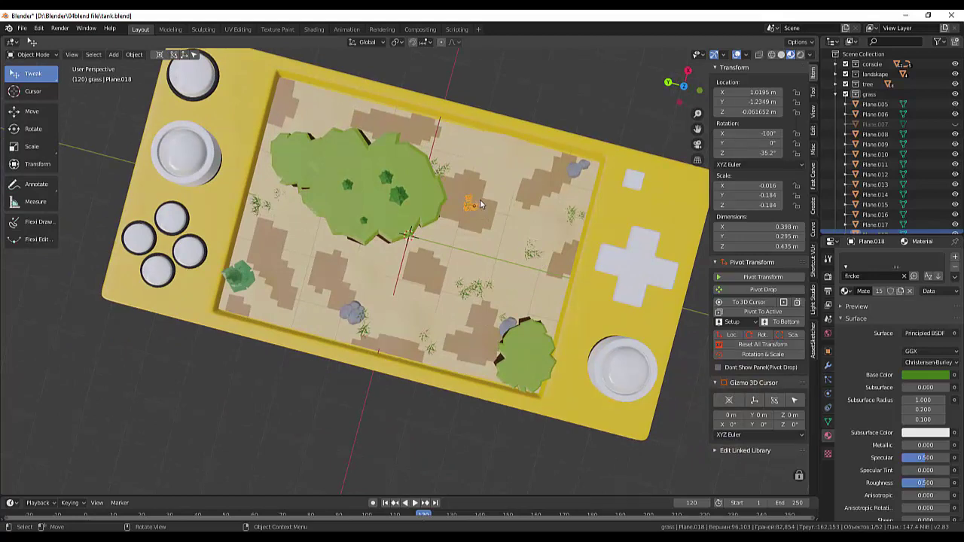
{"action": "key", "text": "KP_7"}
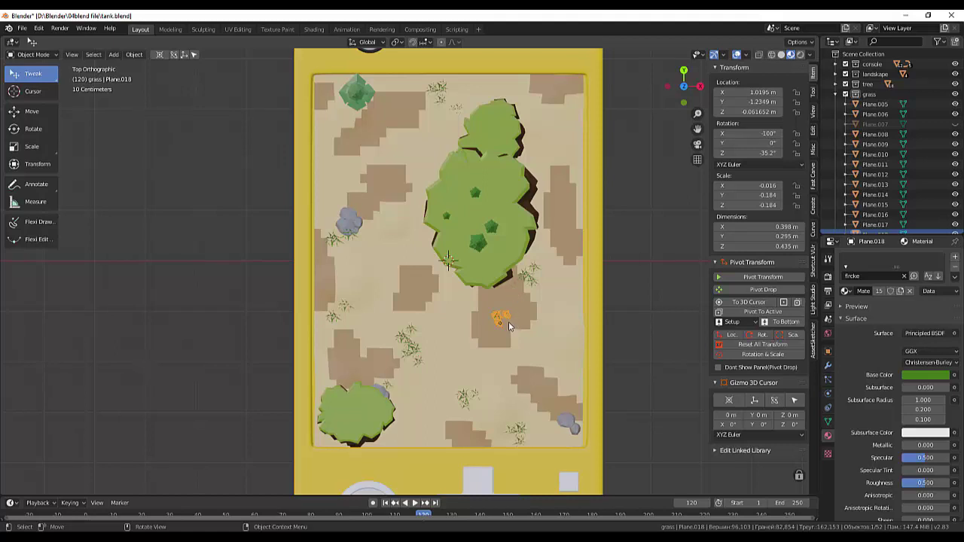
{"action": "key", "text": "g"}
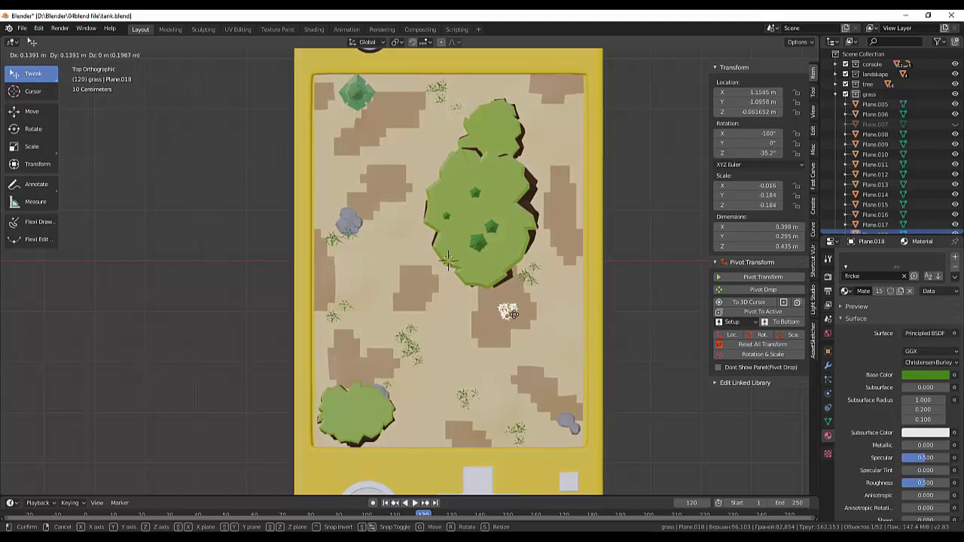
{"action": "left_click", "coordinate": [511, 317]}
Step: Add two tuft copies near the right edge and raise one slightly along Z
{"action": "key", "text": "shift+d"}
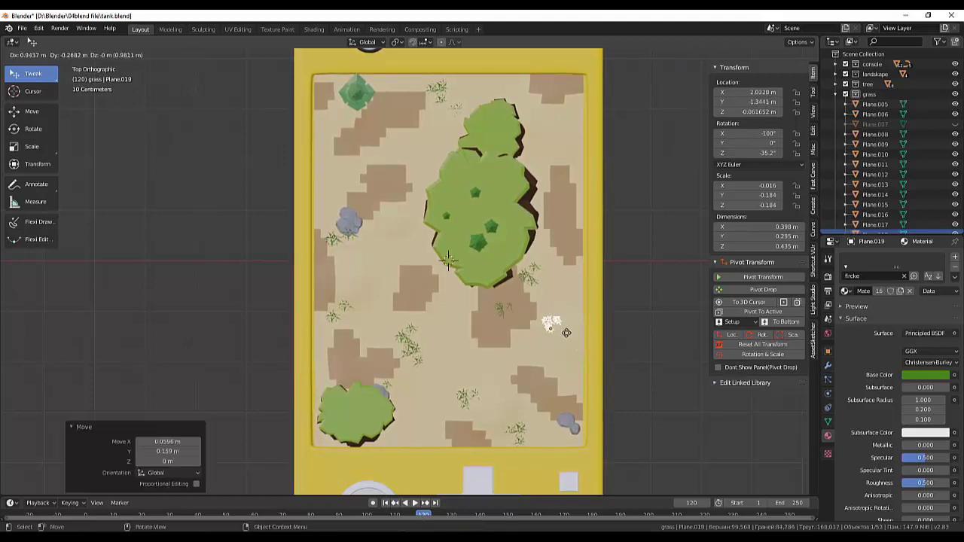
{"action": "left_click", "coordinate": [571, 339]}
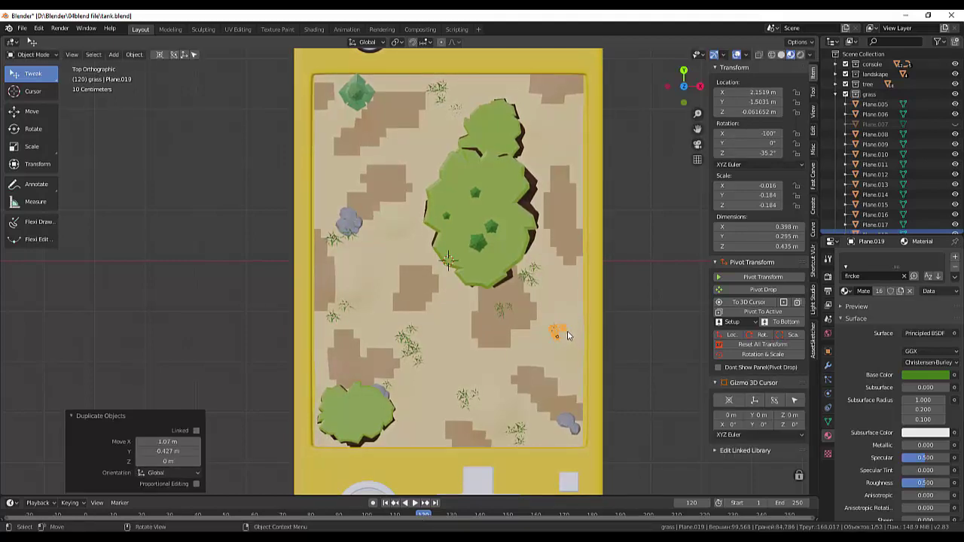
{"action": "key", "text": "shift+d"}
{"action": "left_click", "coordinate": [568, 342]}
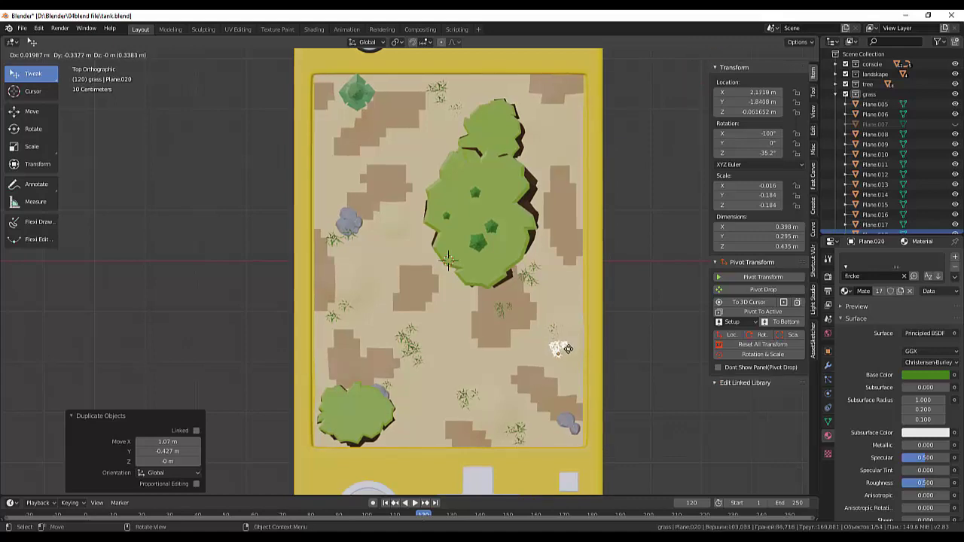
{"action": "middle_click_drag", "start_coordinate": [575, 354], "coordinate": [635, 263]}
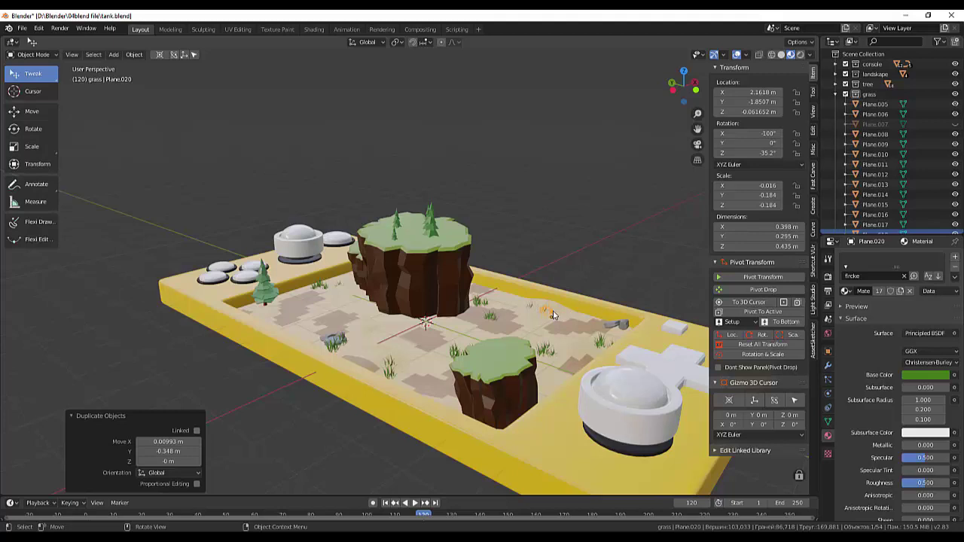
{"action": "key", "text": "g"}
{"action": "key", "text": "z"}
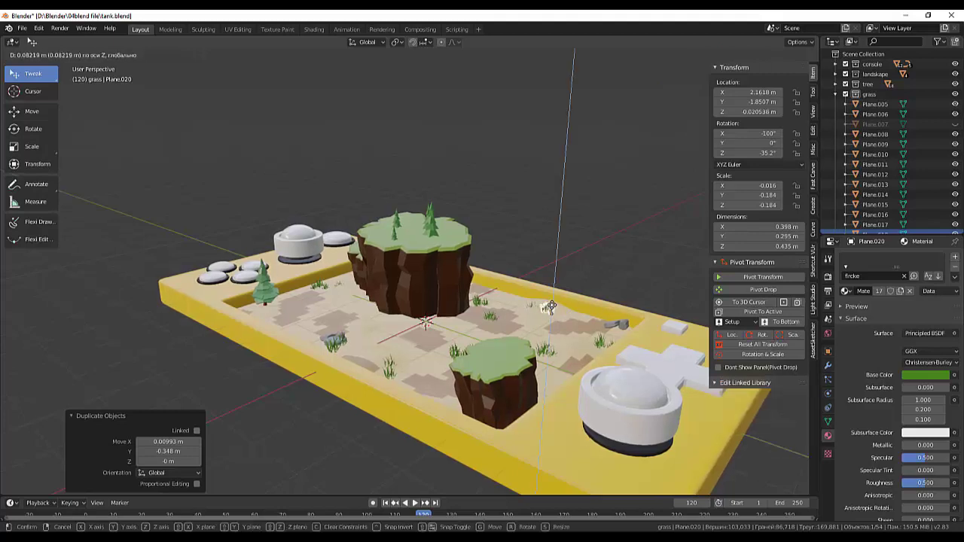
{"action": "left_click", "coordinate": [556, 309]}
Step: Orbit to a low frontal view to inspect the finished console diorama
{"action": "left_click", "coordinate": [571, 312]}
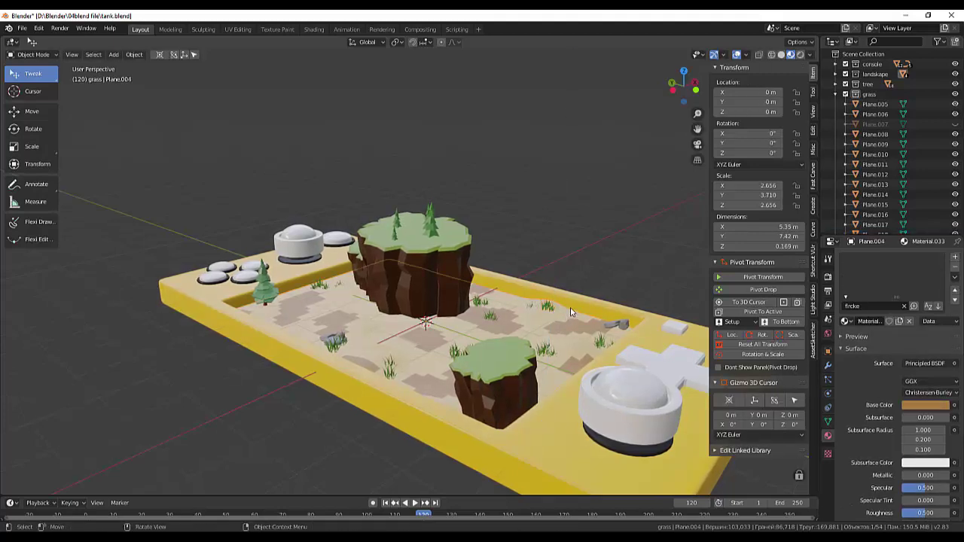
{"action": "mouse_move", "coordinate": [570, 312]}
{"action": "middle_mouse_down"}
{"action": "mouse_move", "coordinate": [642, 312]}
{"action": "mouse_move", "coordinate": [646, 336]}
{"action": "mouse_move", "coordinate": [554, 369]}
{"action": "middle_mouse_up"}
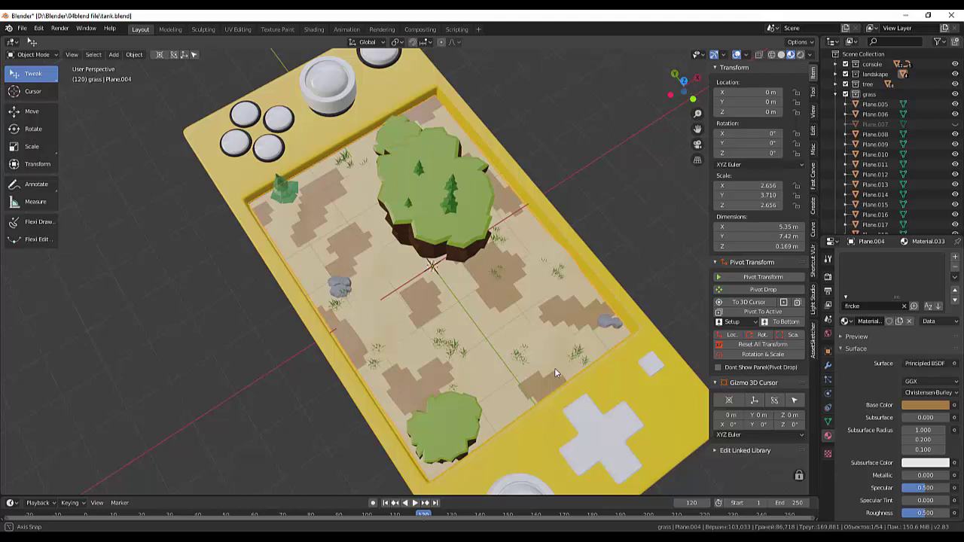
{"action": "middle_click_drag", "start_coordinate": [555, 368], "coordinate": [554, 368]}
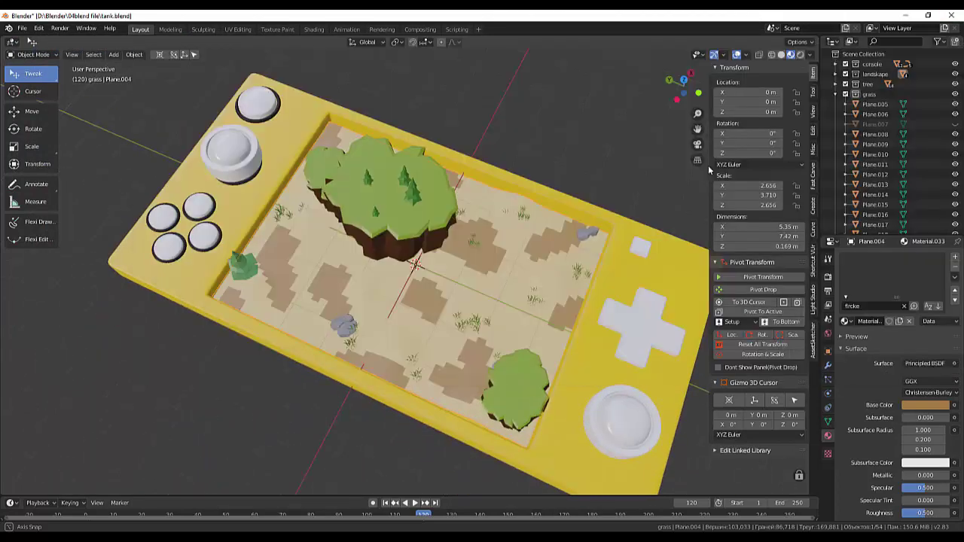
Step: Orbit to a lower, front-facing view of the console diorama
{"action": "middle_click_drag", "start_coordinate": [708, 171], "coordinate": [708, 170]}
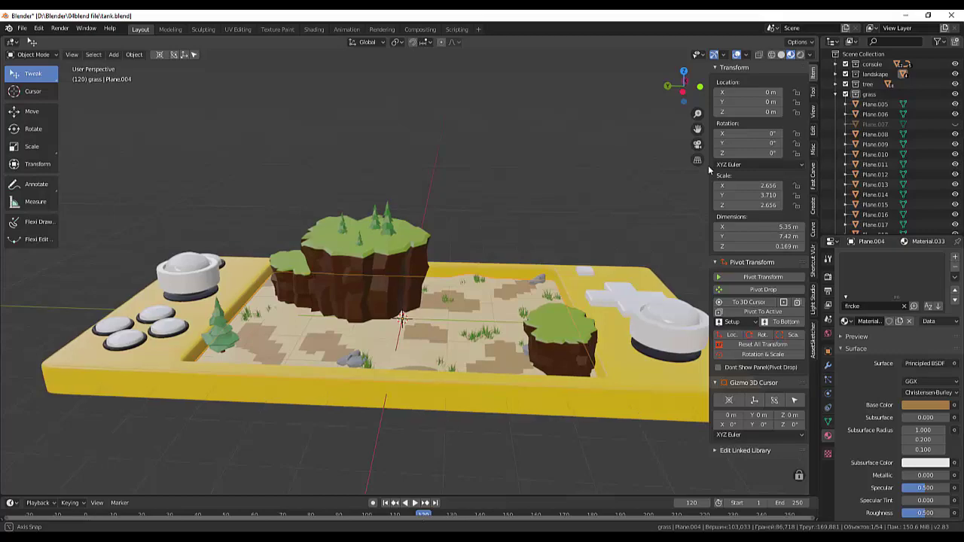
Step: Inspect the diorama from top-down and three-quarter angles, and save tank.blend with Ctrl+S
{"action": "middle_click_drag", "start_coordinate": [709, 169], "coordinate": [709, 248]}
{"action": "middle_click_drag", "start_coordinate": [709, 170], "coordinate": [709, 170]}
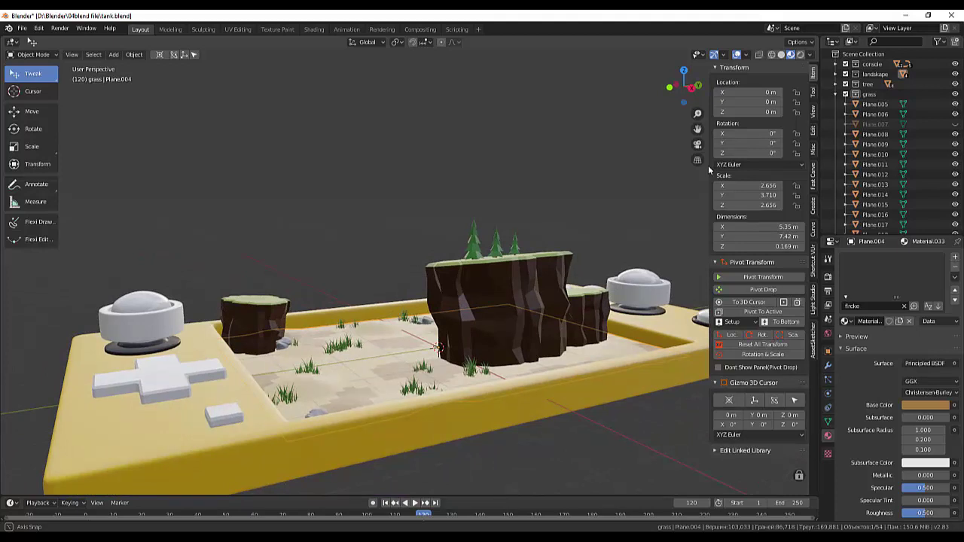
{"action": "middle_click_drag", "start_coordinate": [709, 170], "coordinate": [709, 169]}
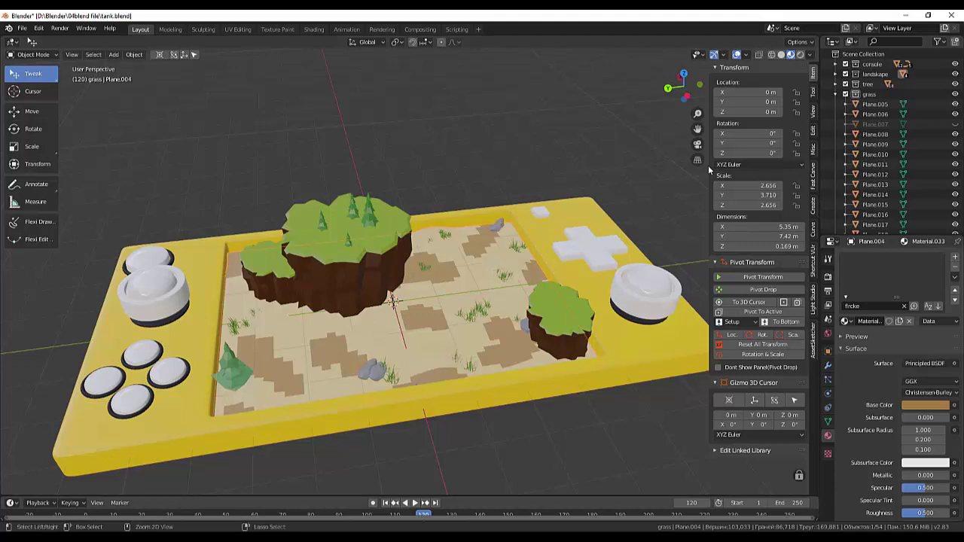
{"action": "key", "text": "ctrl+s"}
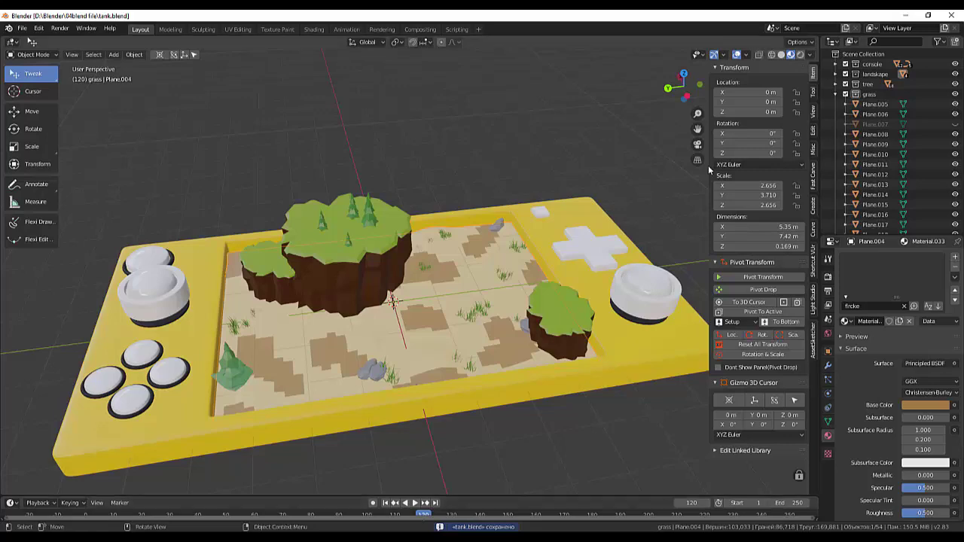
{"action": "middle_click_drag", "start_coordinate": [709, 170], "coordinate": [709, 169]}
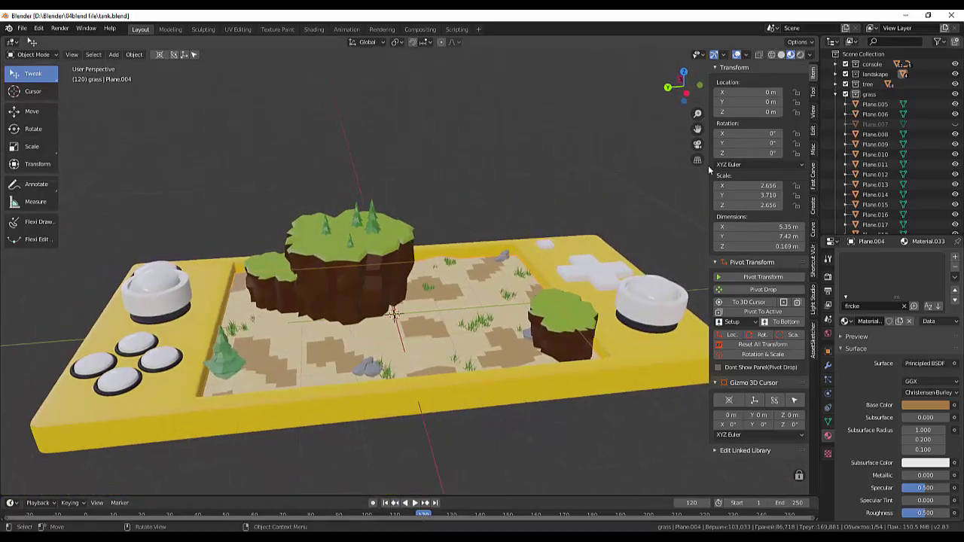